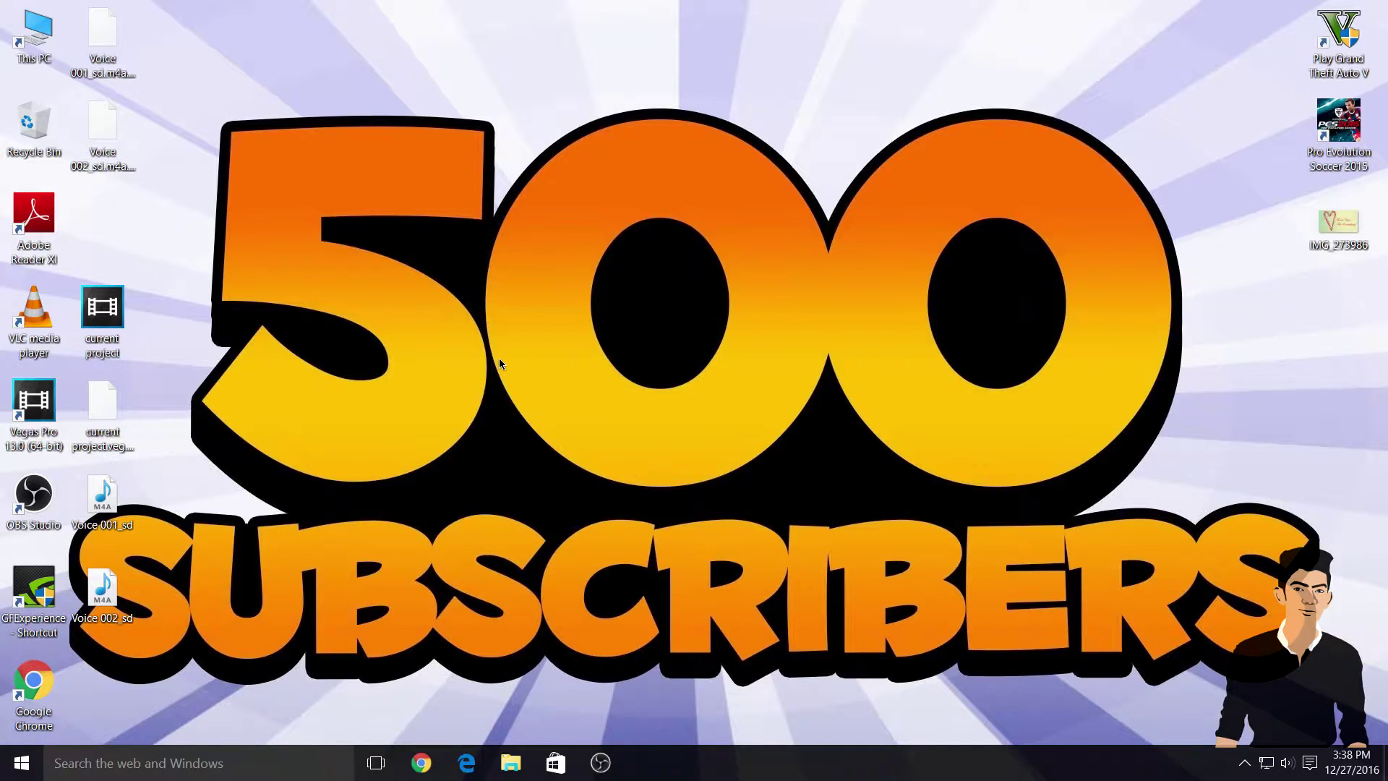
Step: Refresh the desktop, then add a Display Capture source with Capture Cursor ticked
{"action": "right_click", "coordinate": [465, 298]}
{"action": "left_click", "coordinate": [543, 353]}
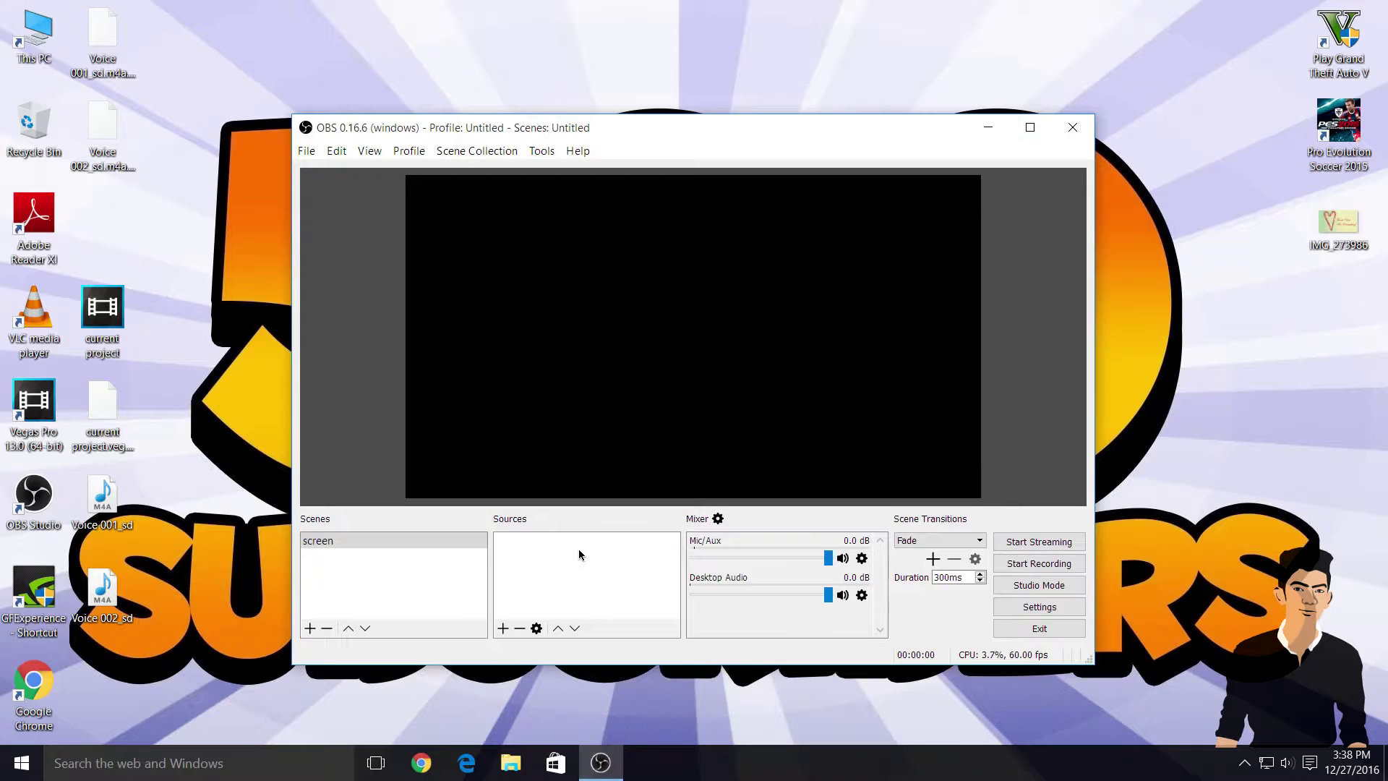
{"action": "right_click", "coordinate": [577, 558]}
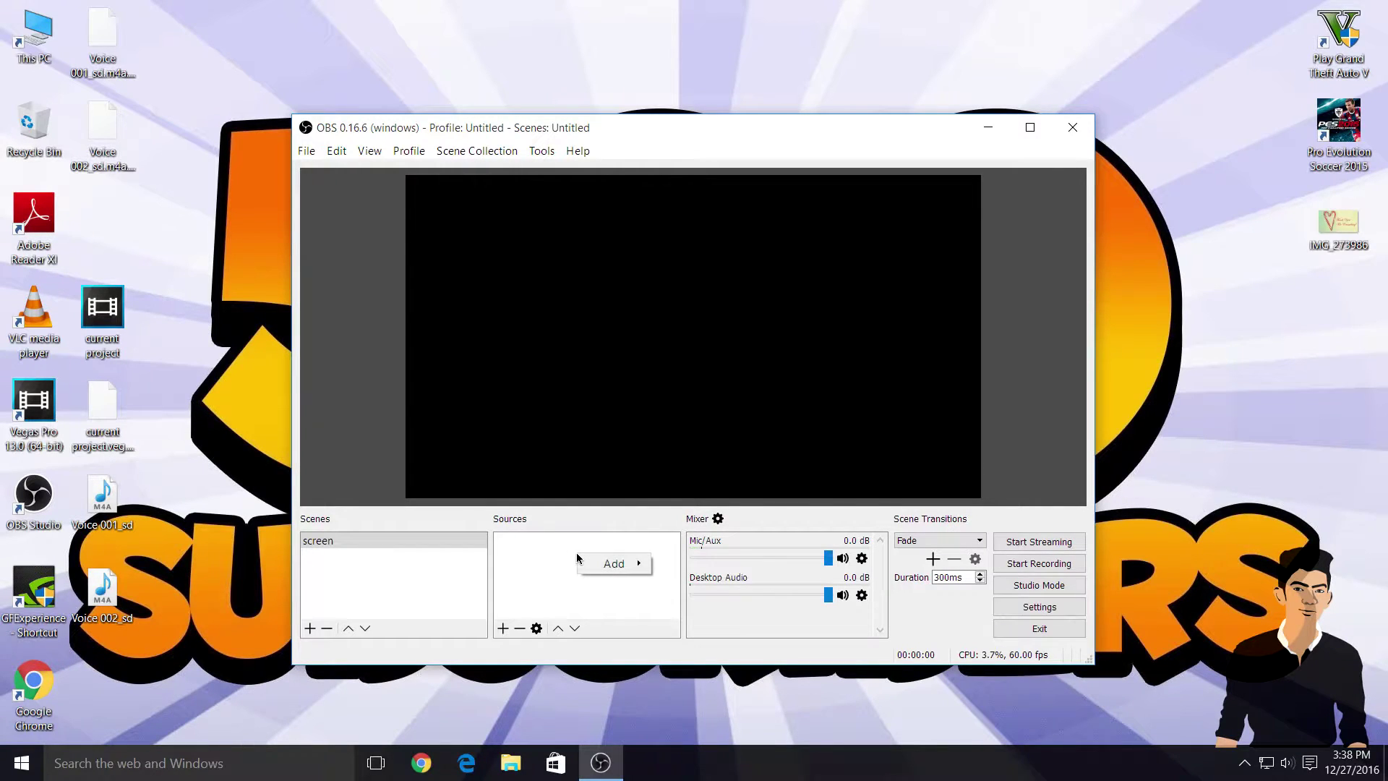
{"action": "mouse_move", "coordinate": [614, 563]}
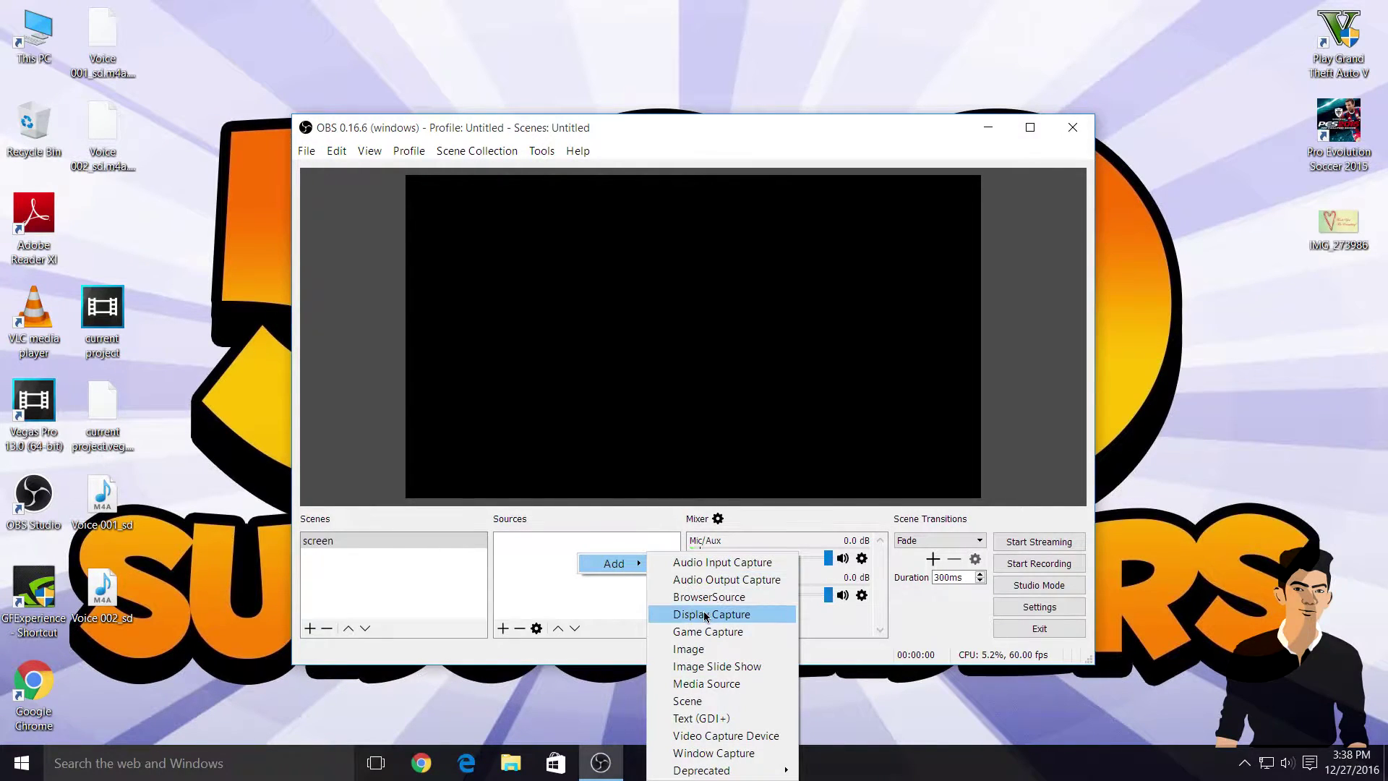
{"action": "left_click", "coordinate": [706, 616]}
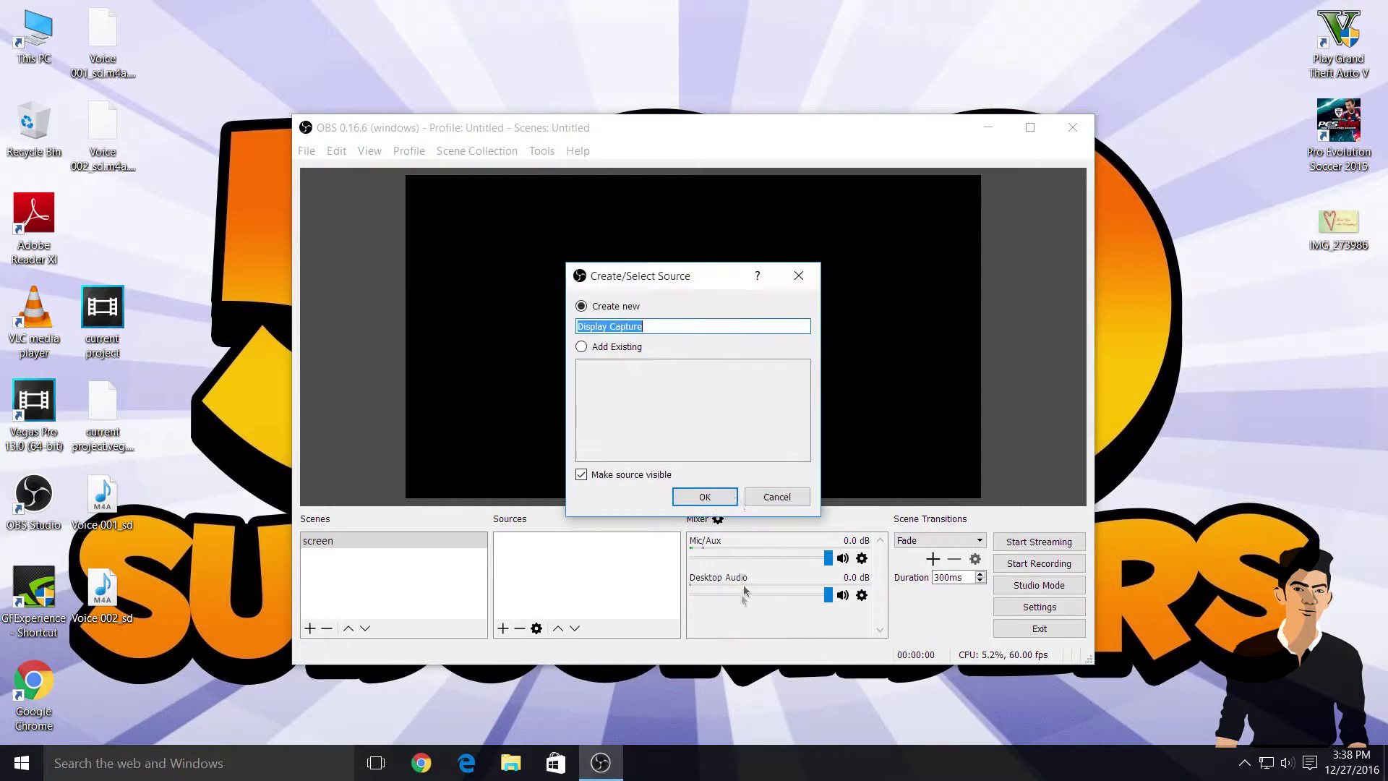
{"action": "left_click", "coordinate": [704, 497]}
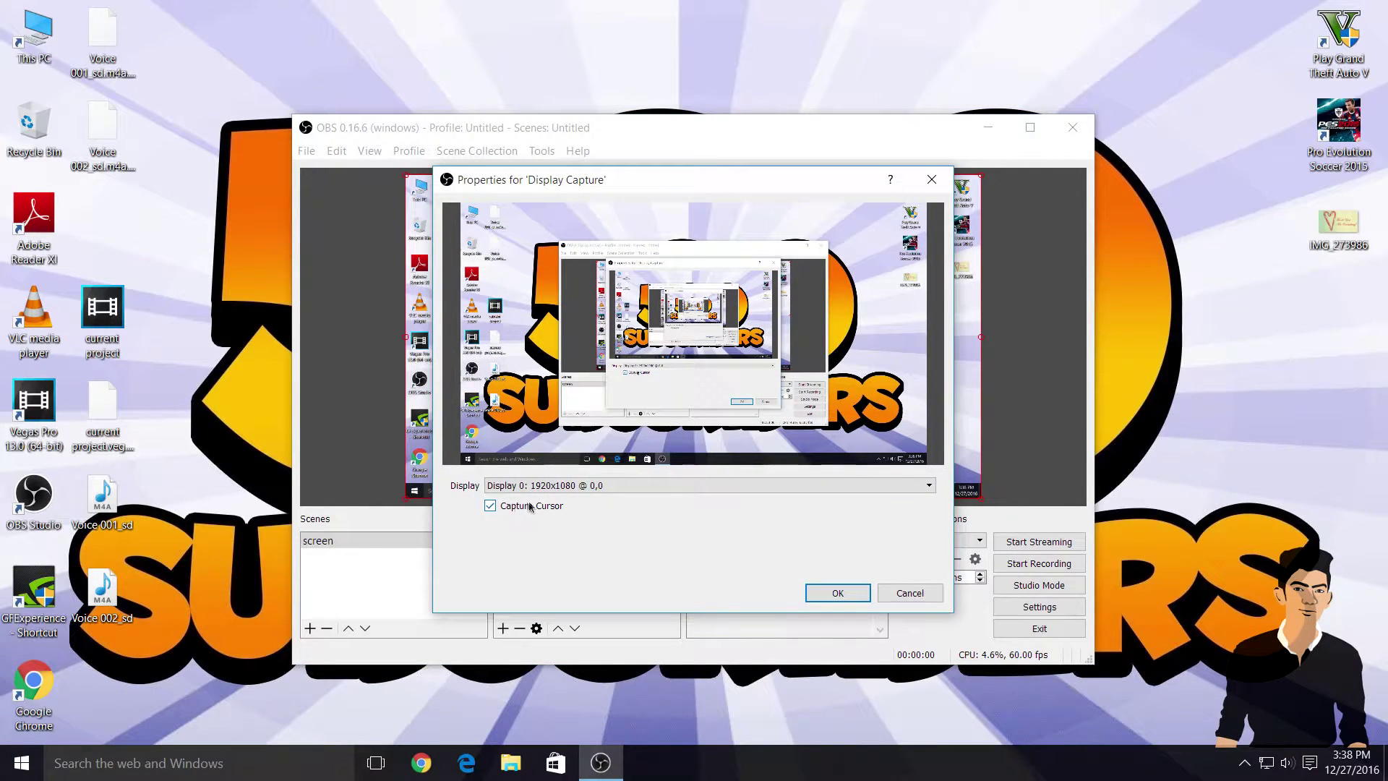
{"action": "left_click", "coordinate": [490, 505]}
{"action": "left_click", "coordinate": [838, 592]}
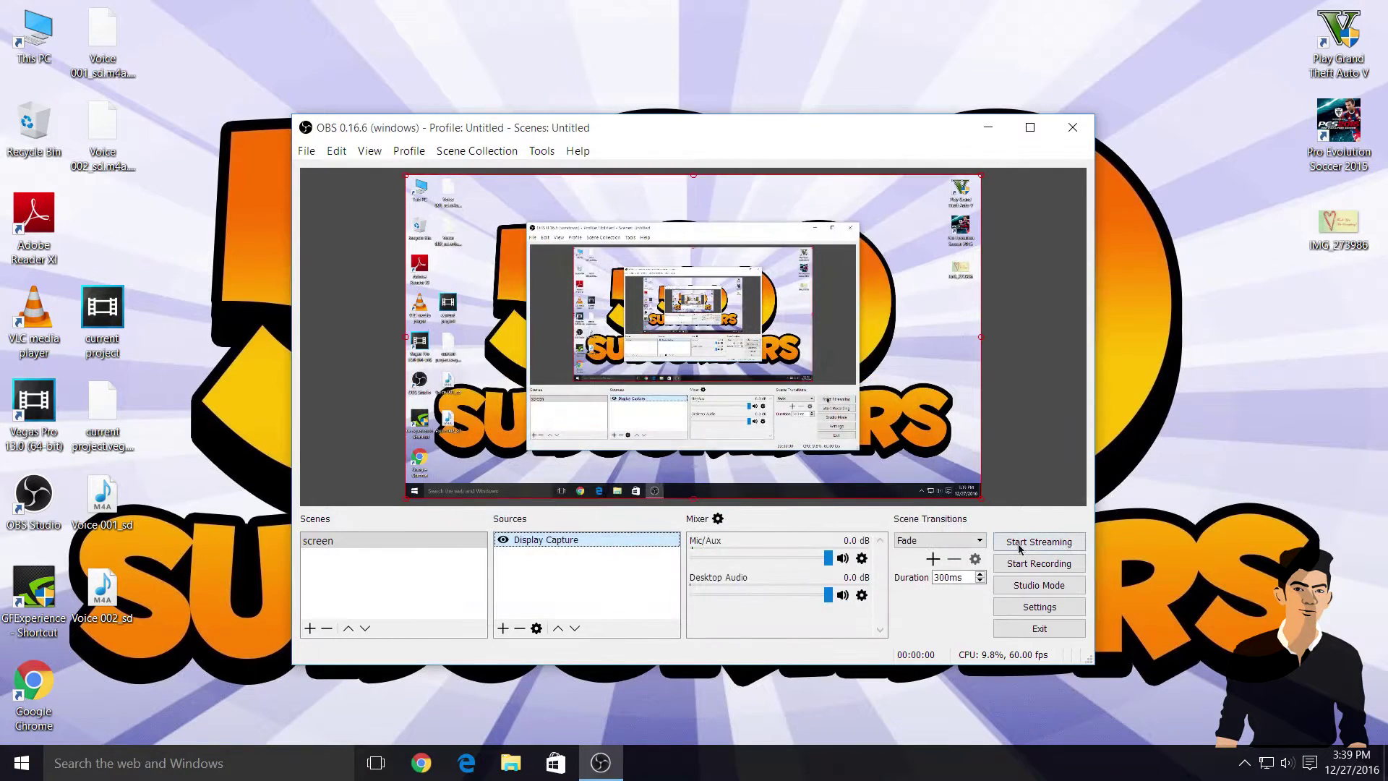
Step: Record a short test clip while browsing This PC and Local Disk (D:), then stop it
{"action": "left_click", "coordinate": [1036, 565]}
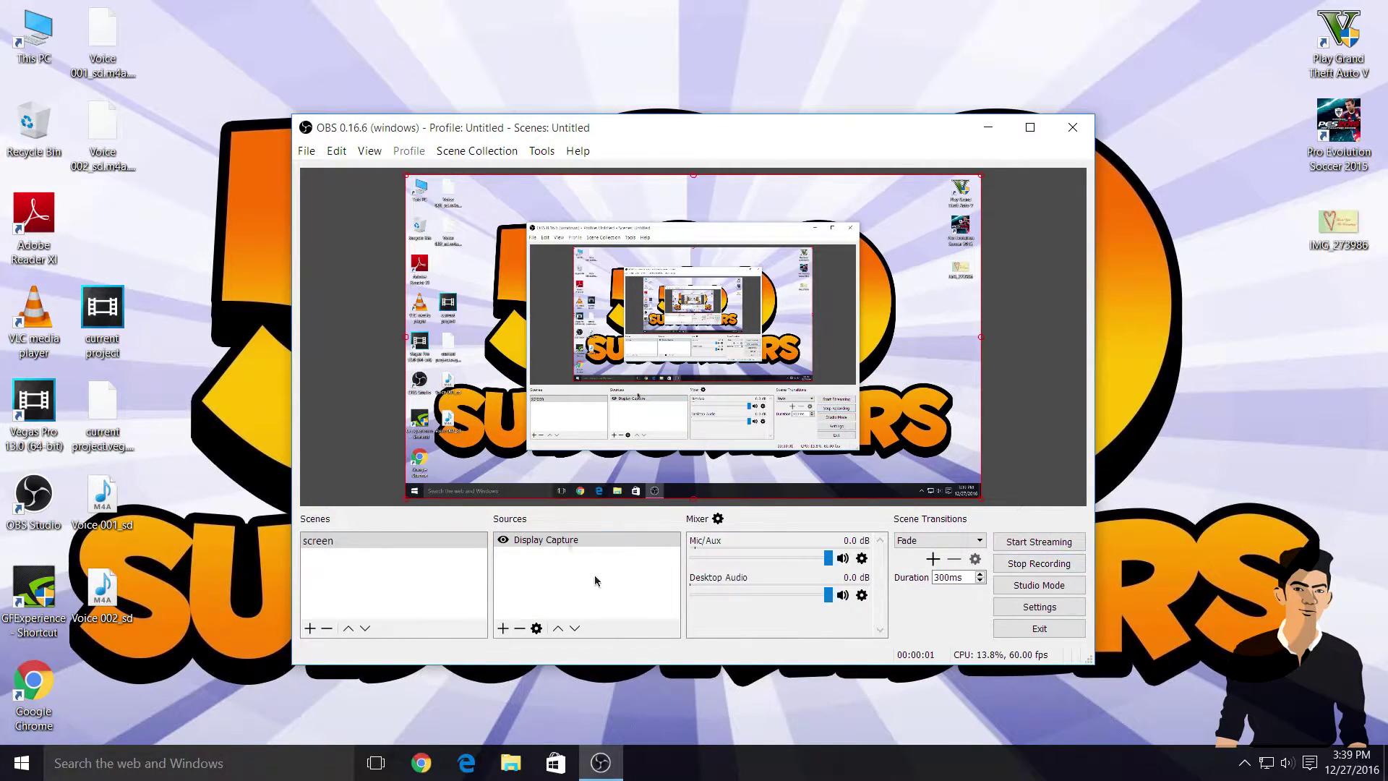
{"action": "left_click", "coordinate": [987, 127]}
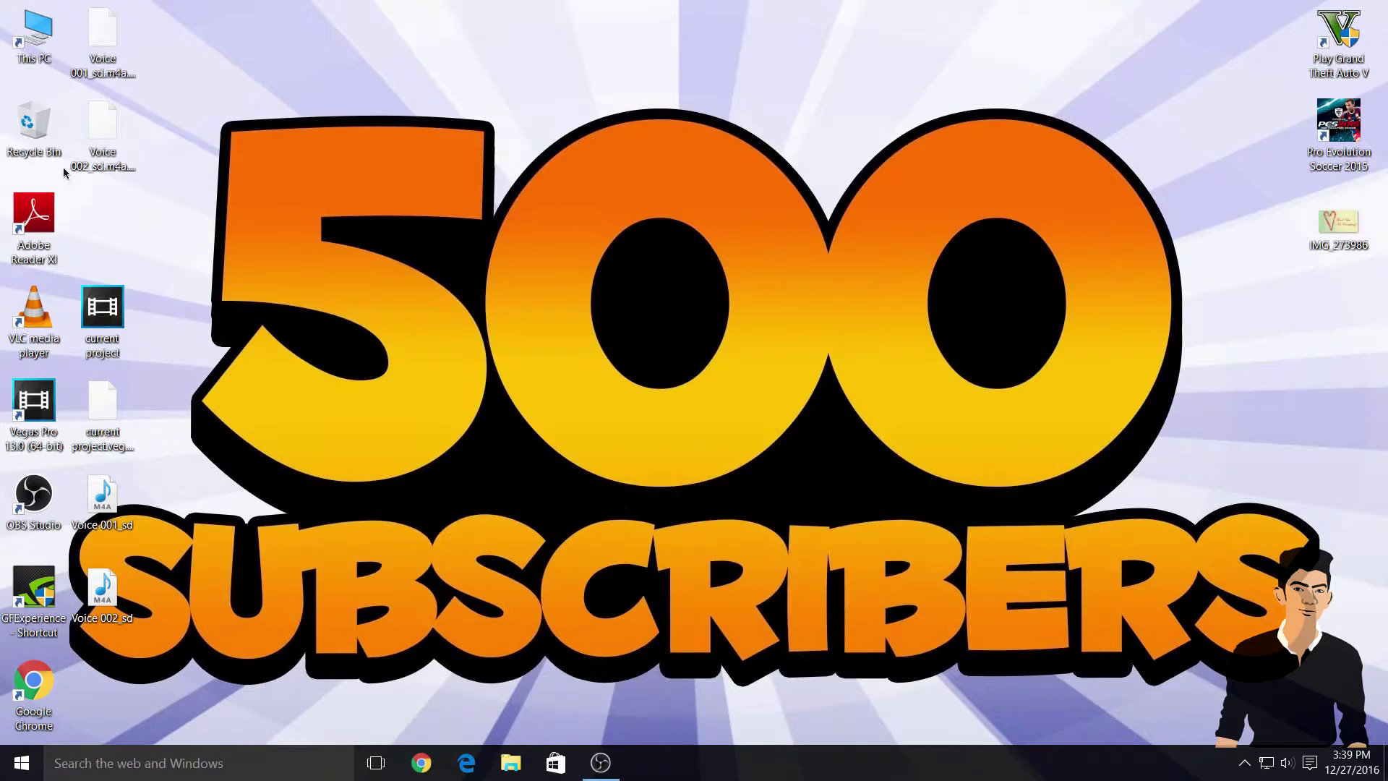
{"action": "double_click", "coordinate": [26, 40]}
{"action": "double_click", "coordinate": [509, 163]}
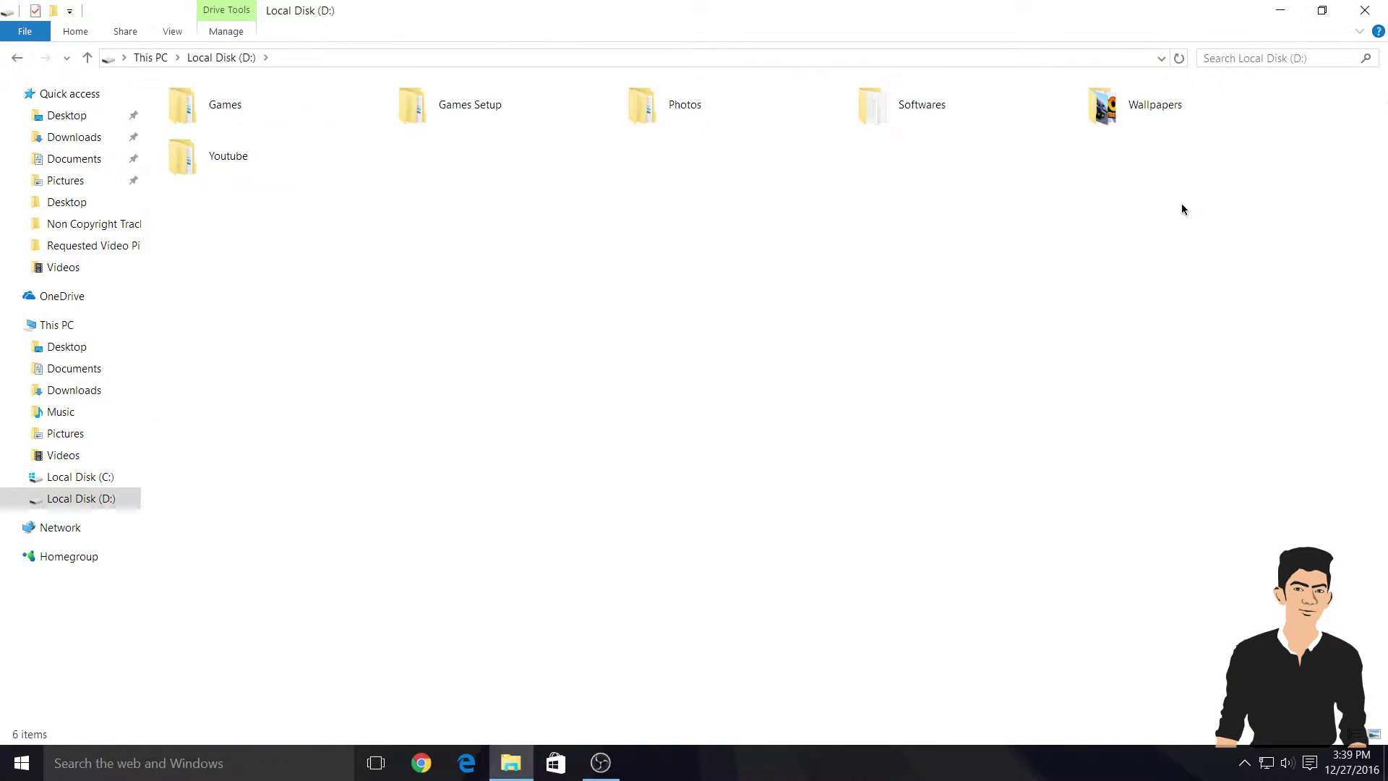
{"action": "left_click", "coordinate": [1364, 10]}
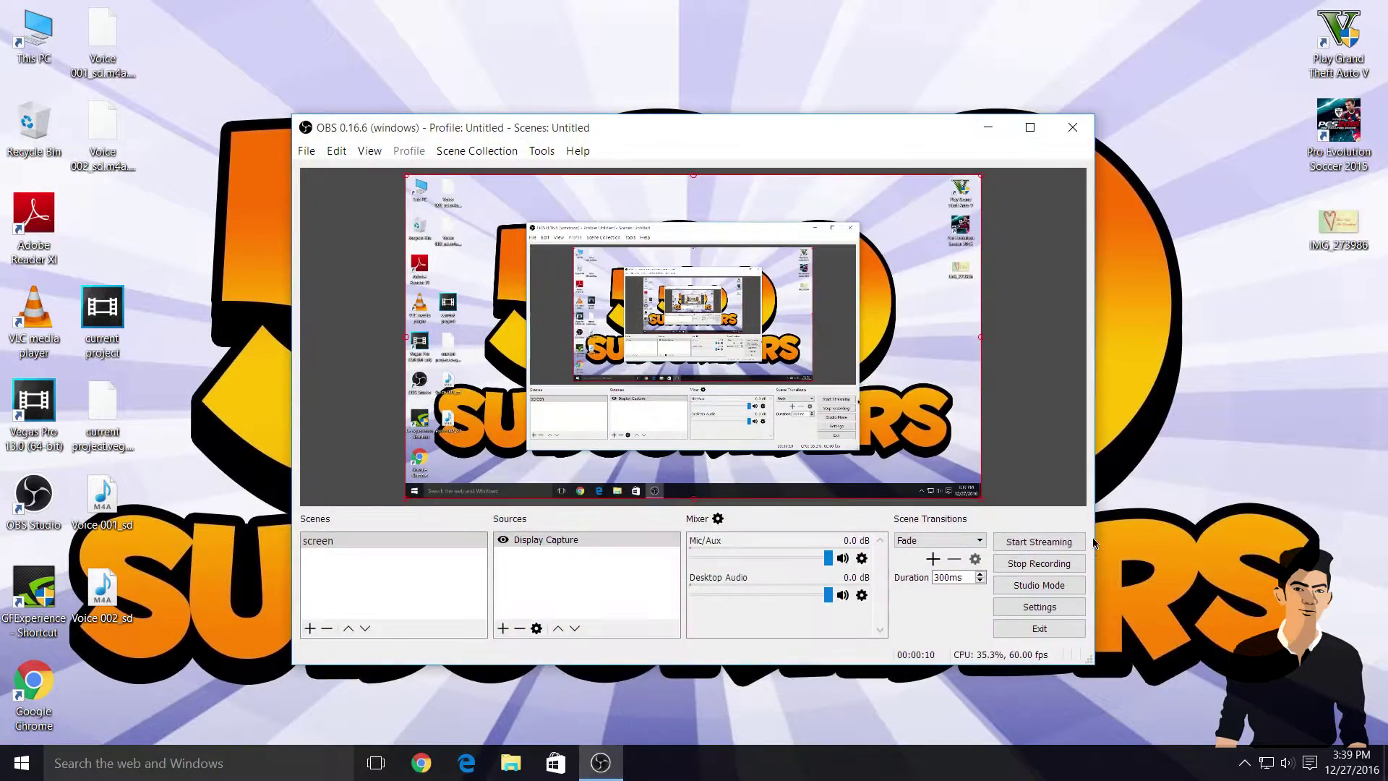
{"action": "left_click", "coordinate": [618, 770]}
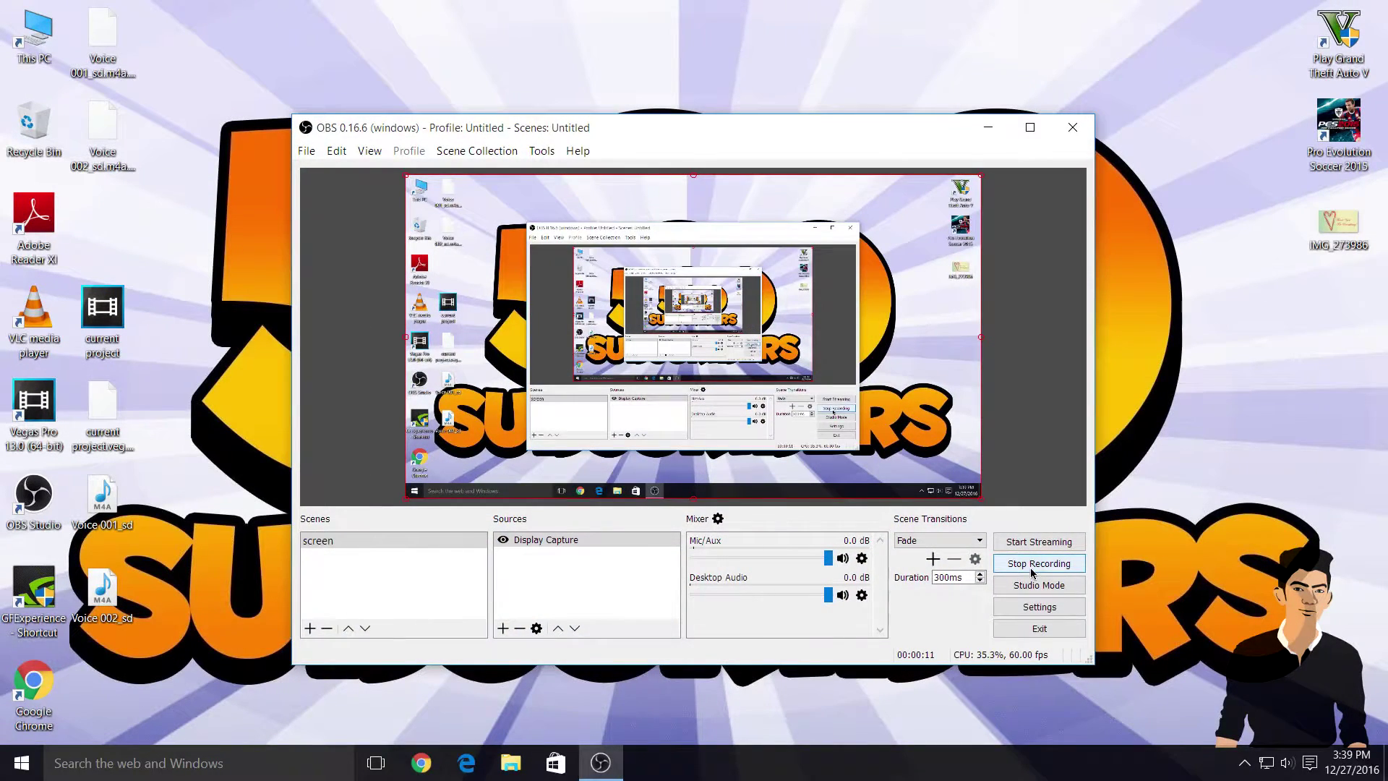
{"action": "left_click", "coordinate": [1038, 564]}
{"action": "left_click", "coordinate": [987, 127]}
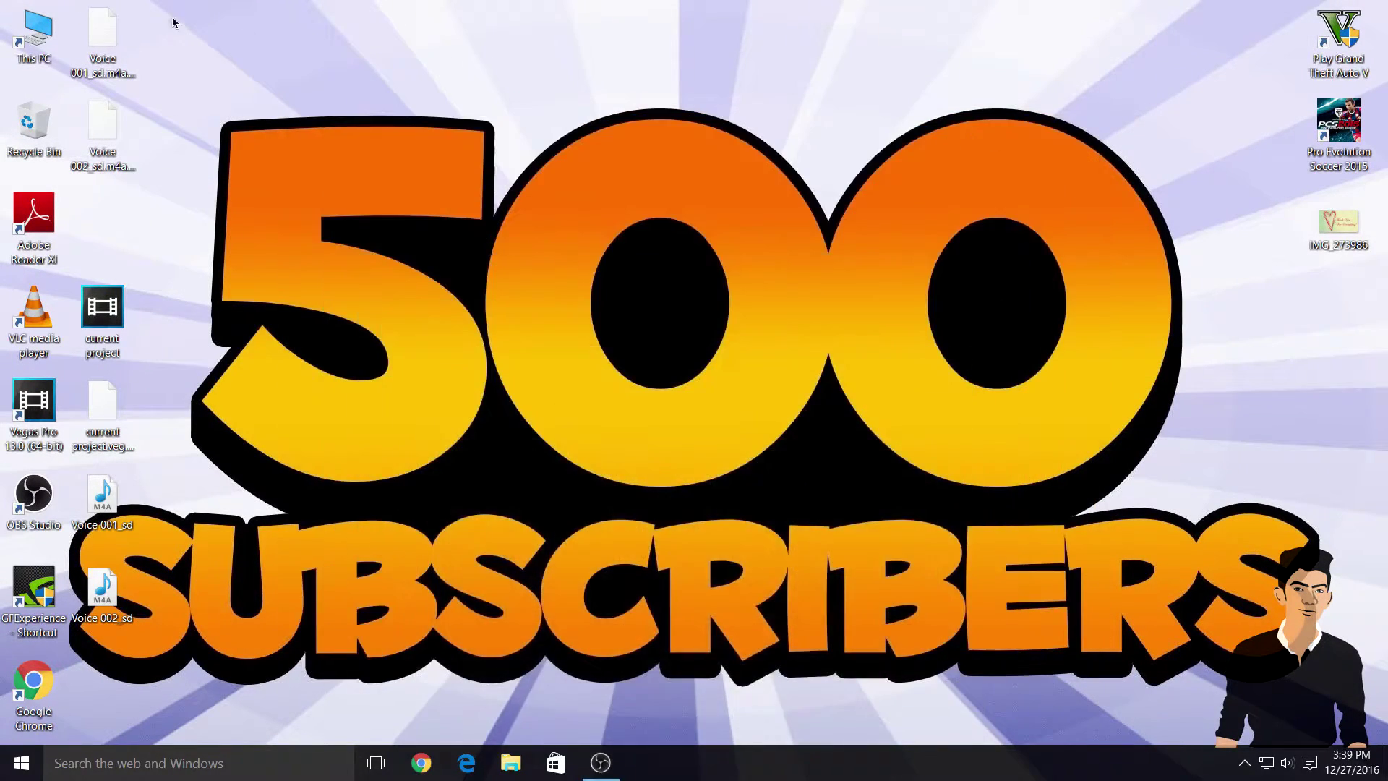
Step: Play the 15-39-09 recording fullscreen in VLC, quit VLC, and select both videos
{"action": "double_click", "coordinate": [26, 30]}
{"action": "left_click", "coordinate": [66, 268]}
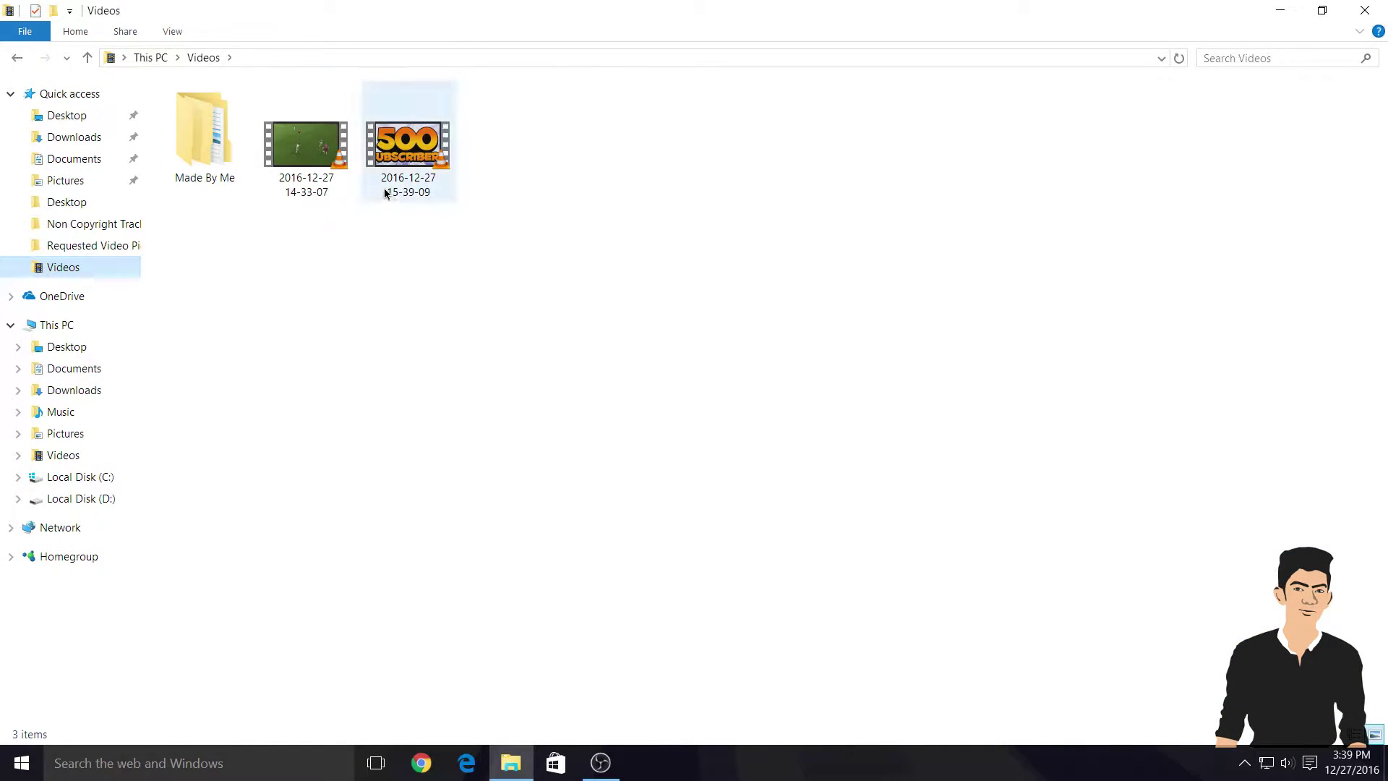
{"action": "double_click", "coordinate": [403, 185]}
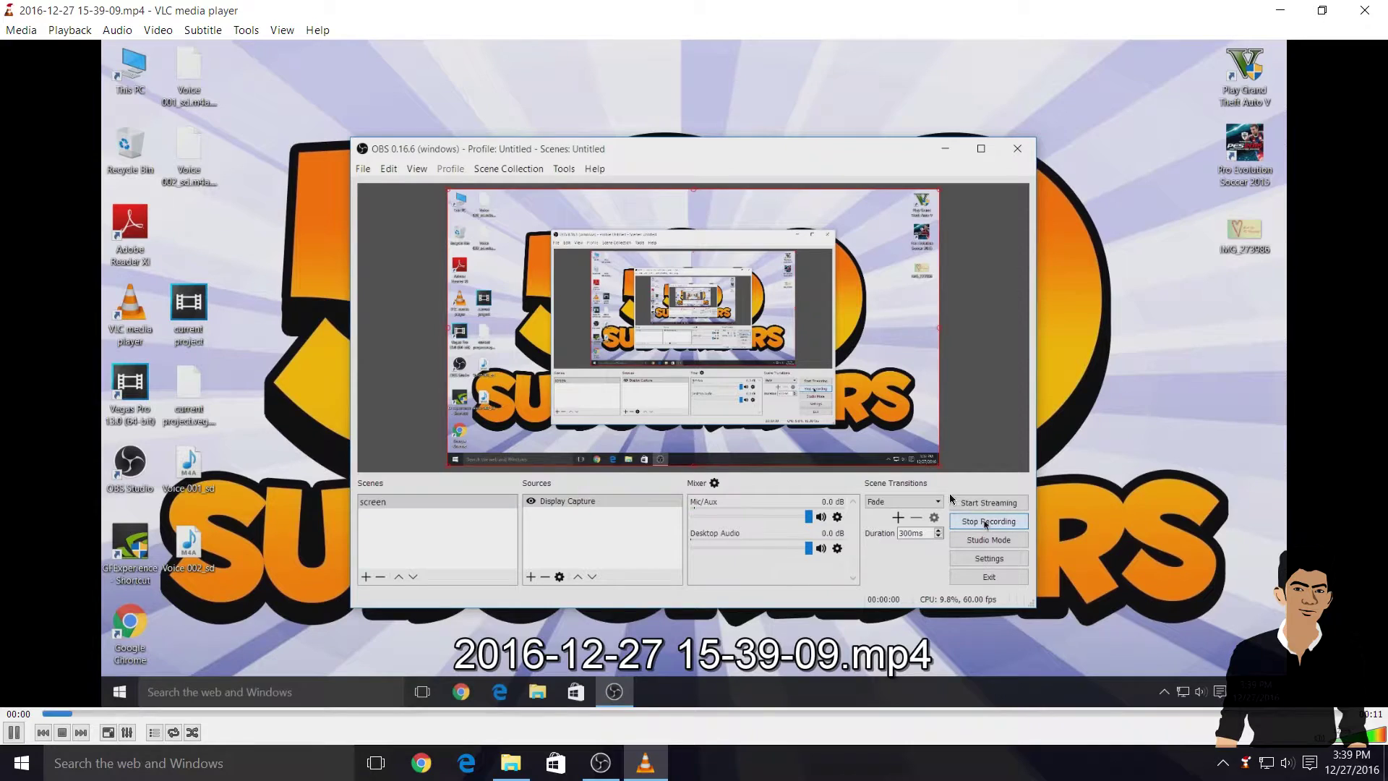
{"action": "double_click", "coordinate": [998, 521]}
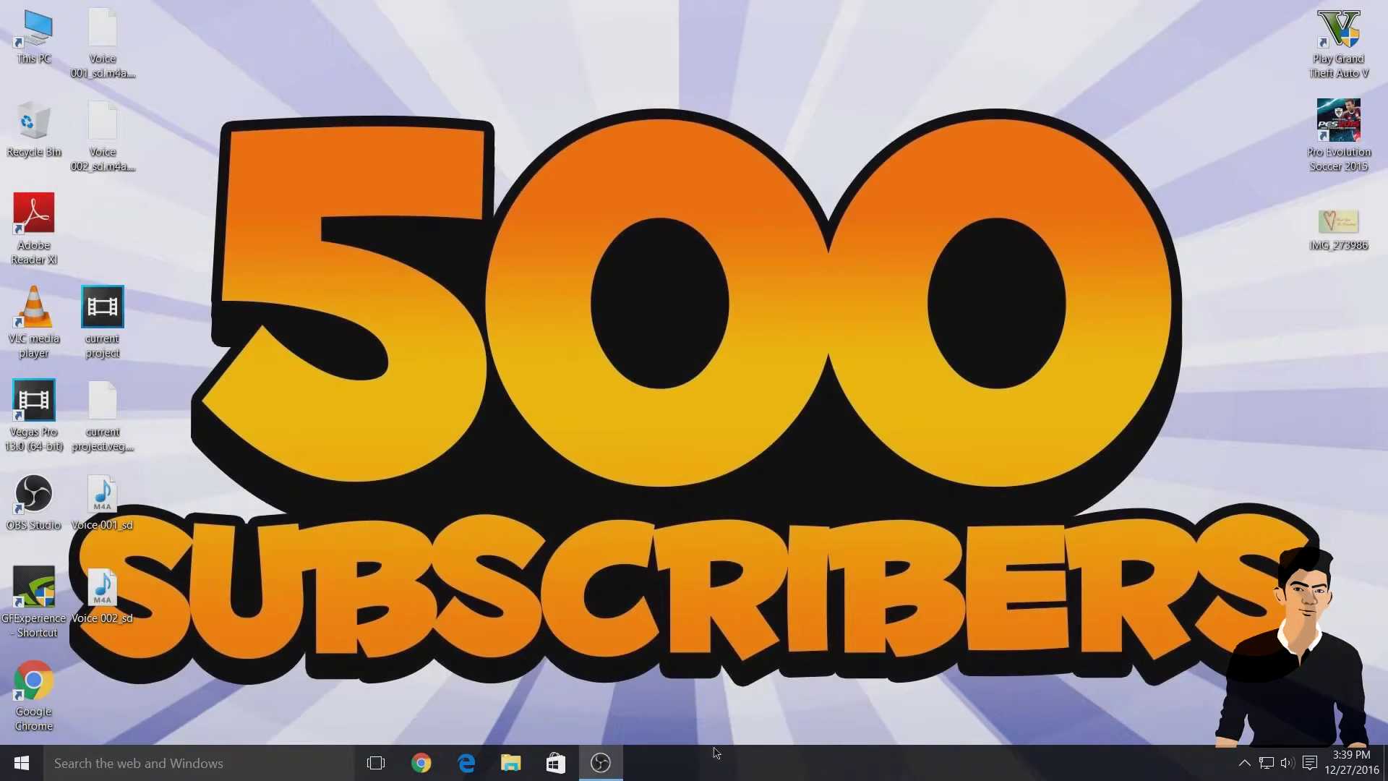
{"action": "key", "text": "Escape"}
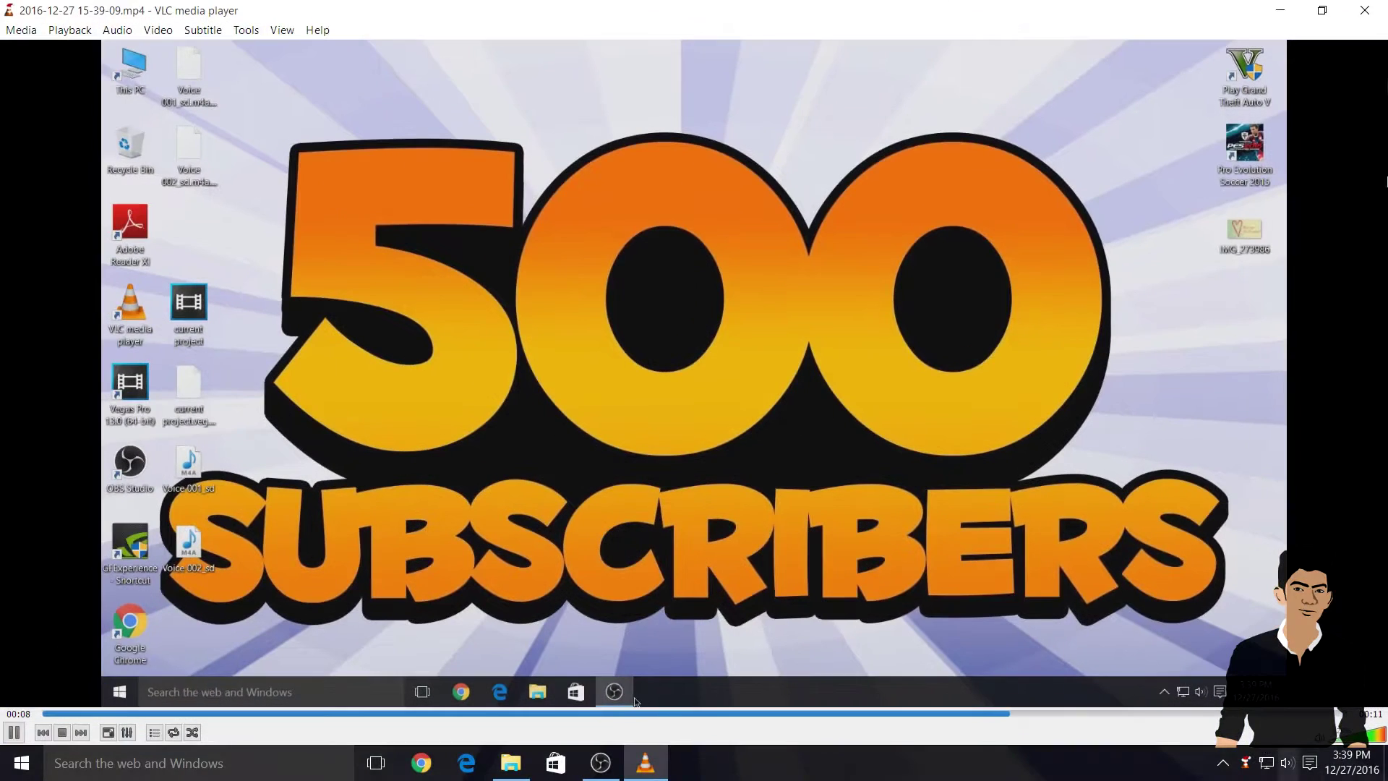
{"action": "key", "text": "ctrl+q"}
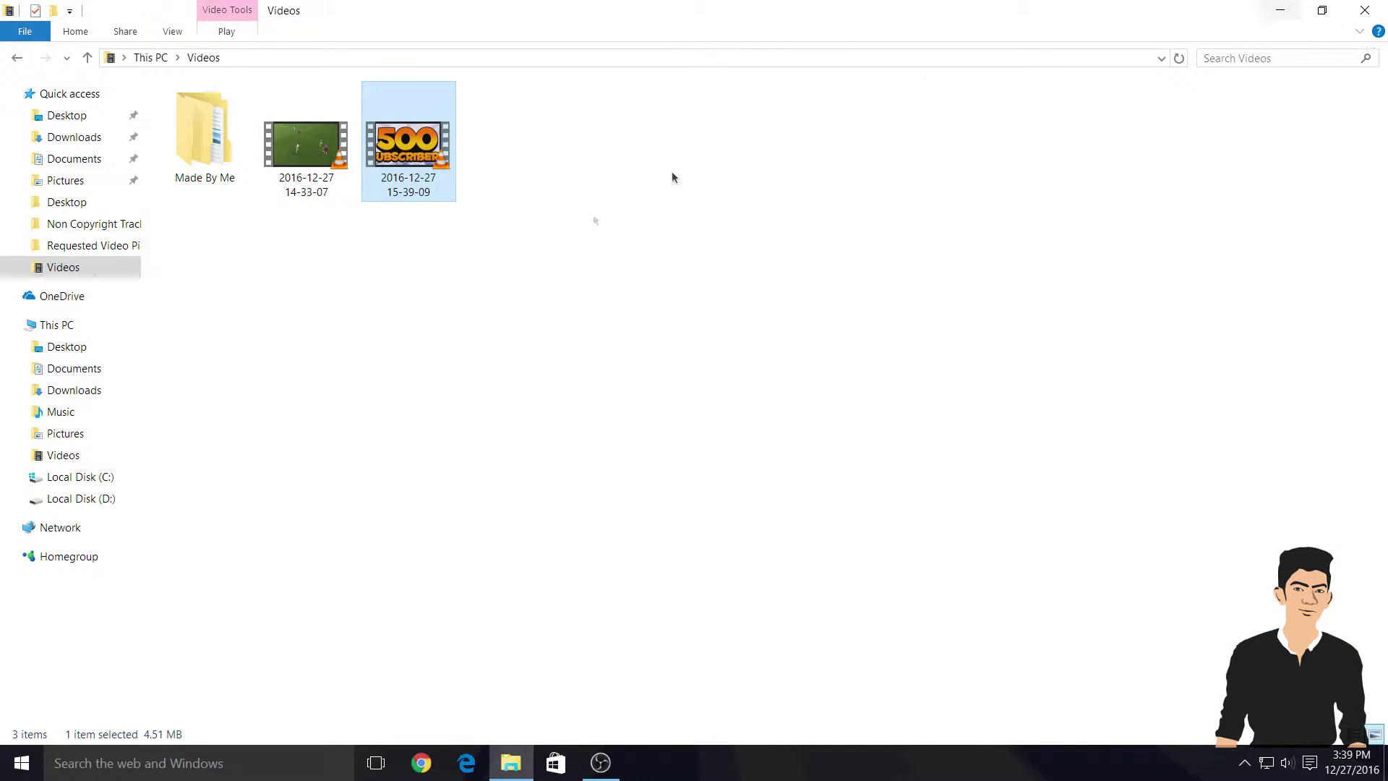
{"action": "left_click_drag", "start_coordinate": [533, 233], "coordinate": [264, 84]}
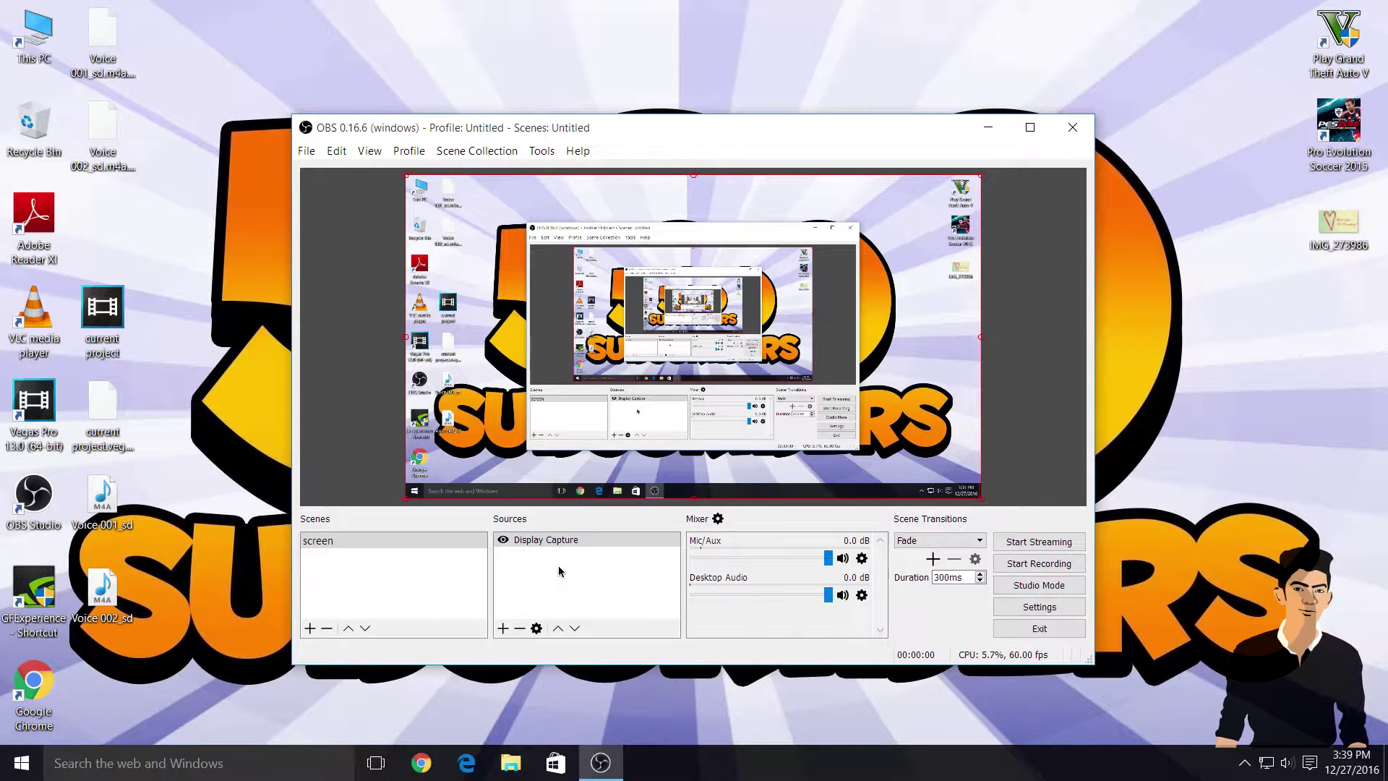
Step: Add a Game Capture source set to 'Capture any fullscreen application'
{"action": "left_click", "coordinate": [549, 548]}
{"action": "right_click", "coordinate": [554, 570]}
{"action": "mouse_move", "coordinate": [587, 578]}
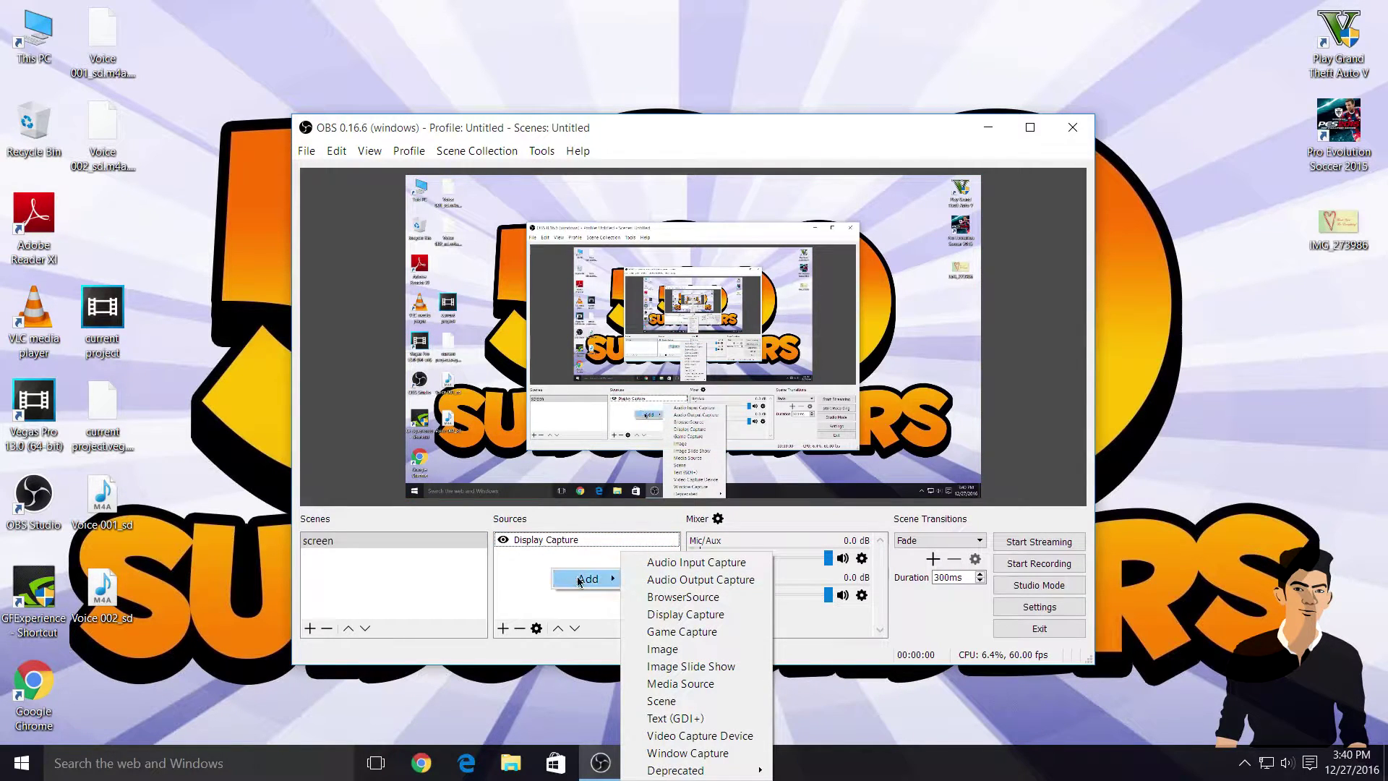
{"action": "left_click", "coordinate": [700, 630]}
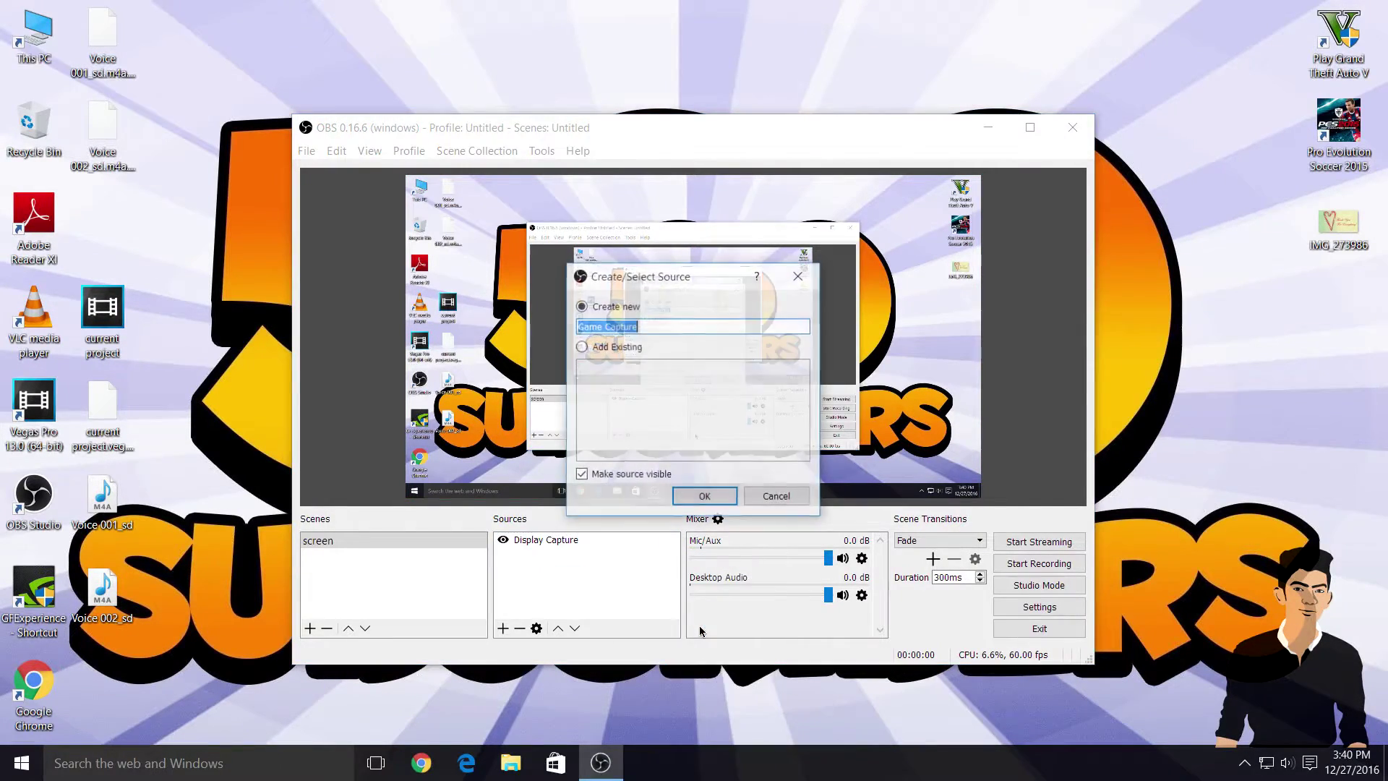
{"action": "left_click", "coordinate": [707, 499]}
{"action": "left_click", "coordinate": [623, 463]}
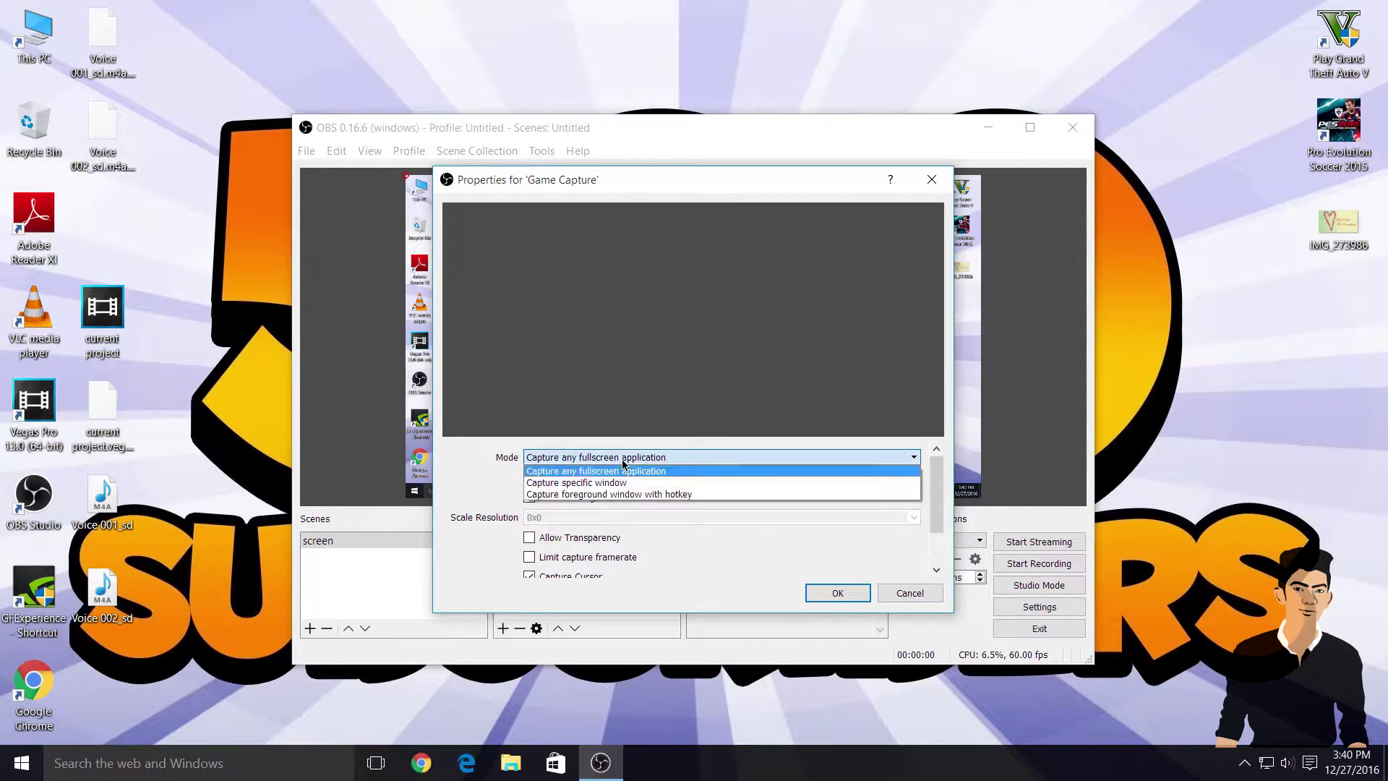
{"action": "left_click", "coordinate": [622, 457]}
{"action": "left_click", "coordinate": [608, 471]}
{"action": "left_click", "coordinate": [826, 596]}
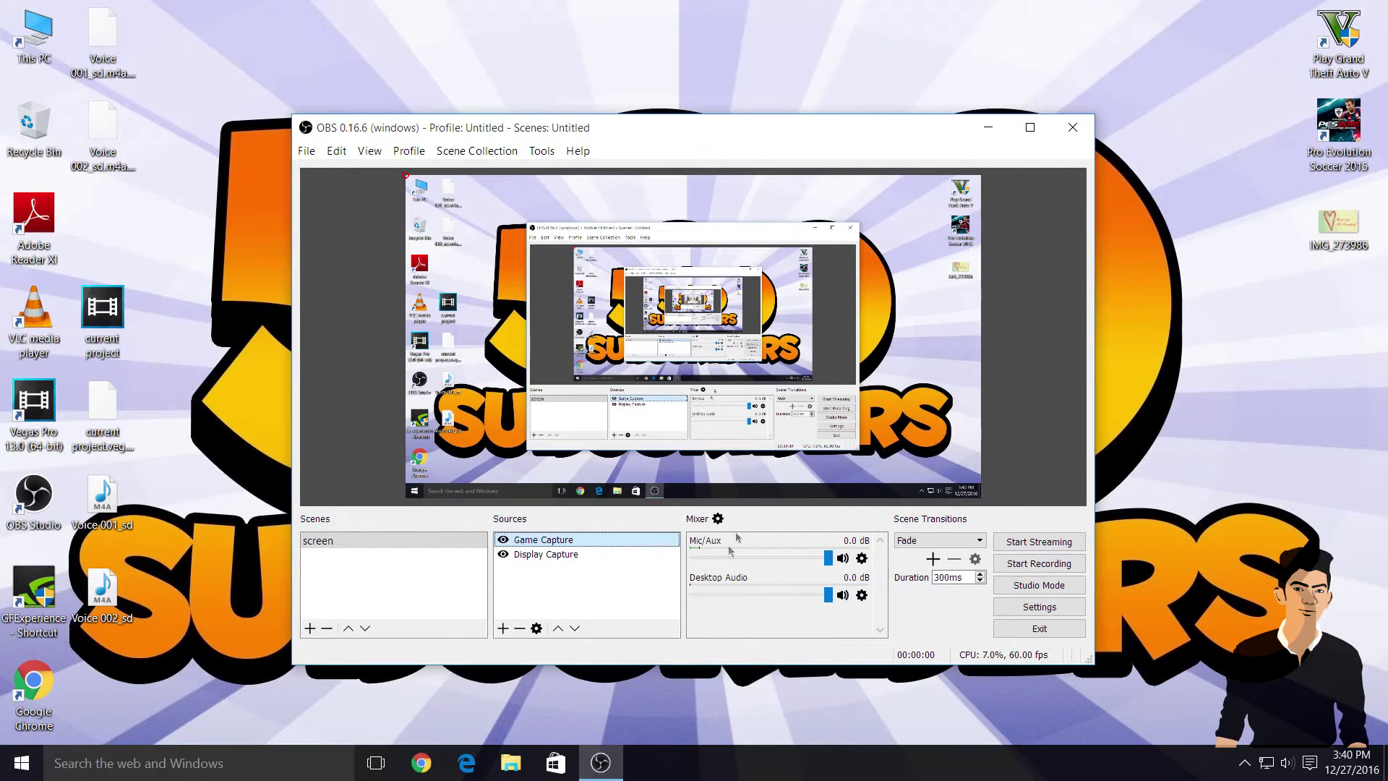
Step: Delete the Display Capture source, leaving Game Capture selected
{"action": "left_click", "coordinate": [569, 555]}
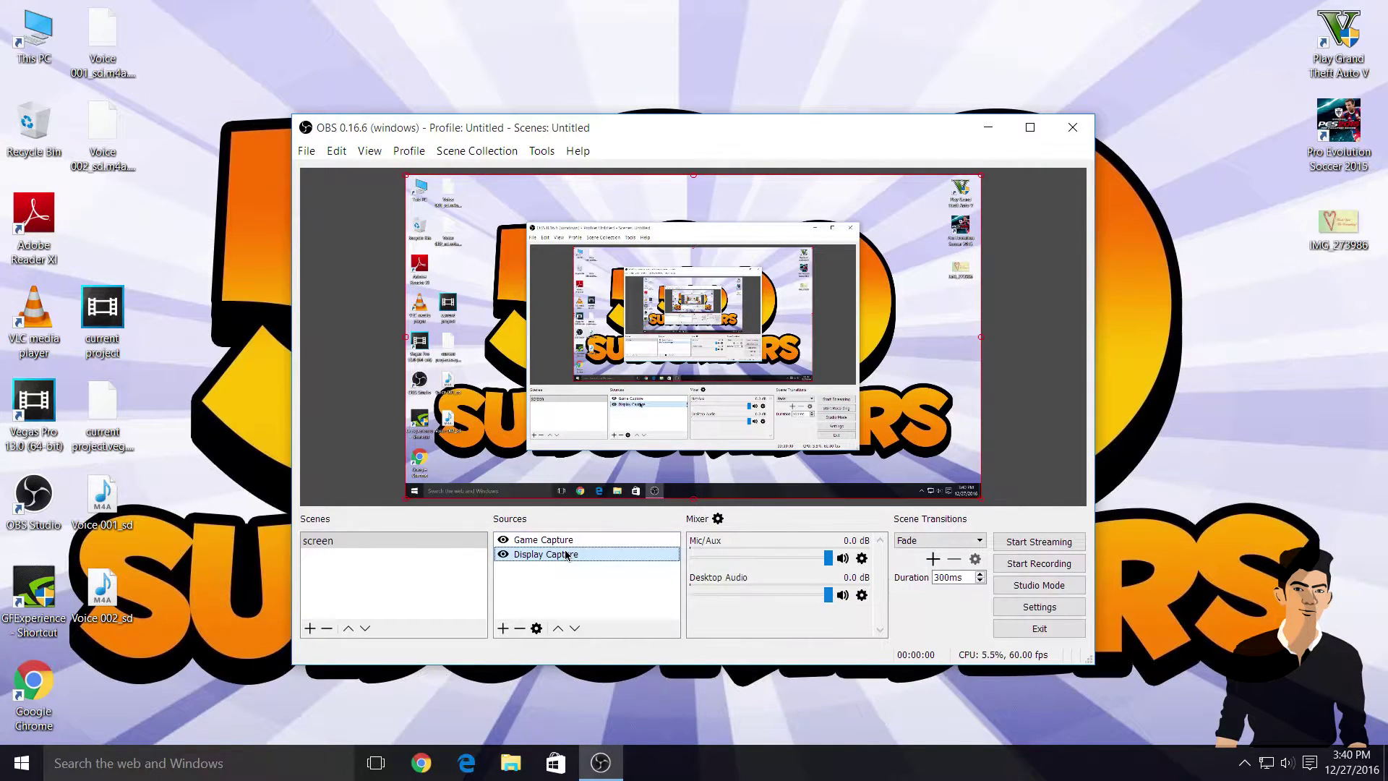
{"action": "key", "text": "Delete"}
{"action": "left_click", "coordinate": [738, 422]}
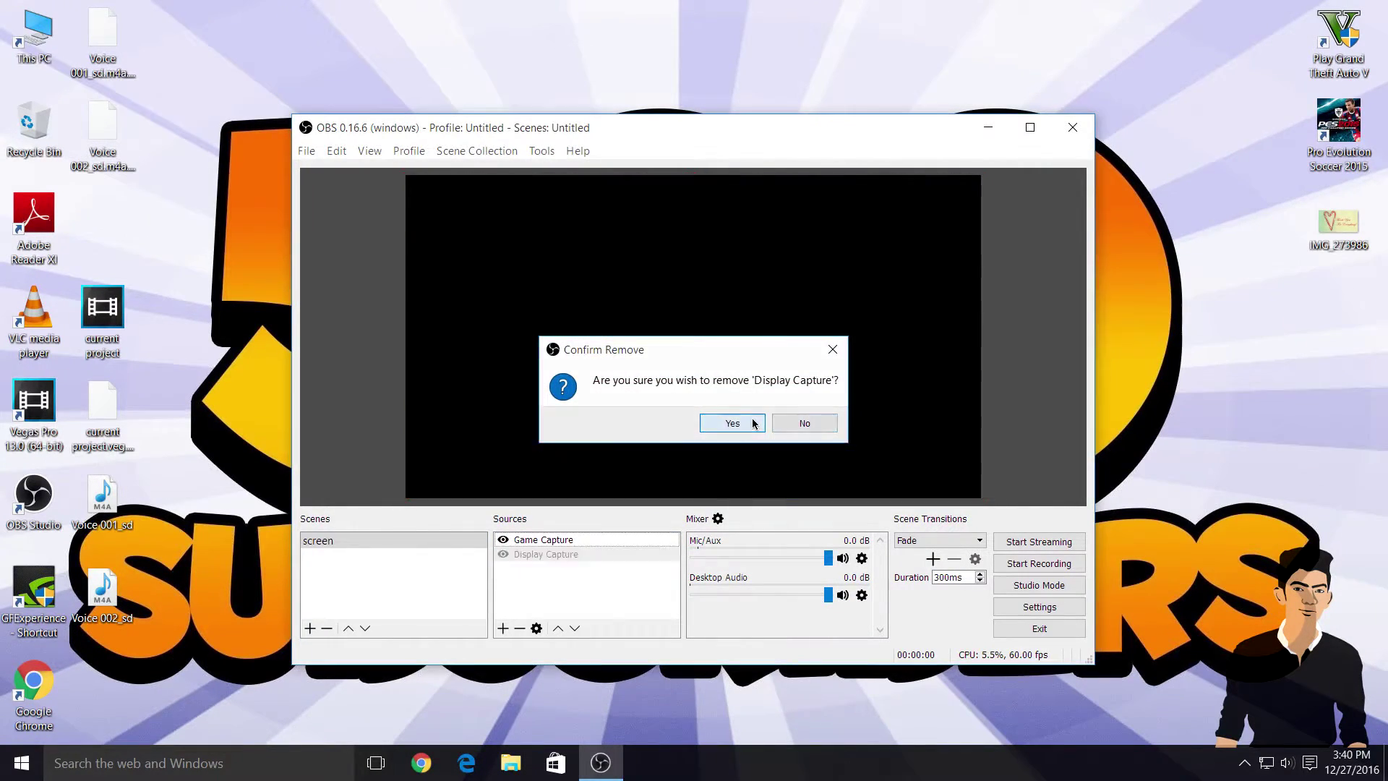
{"action": "left_click", "coordinate": [525, 543]}
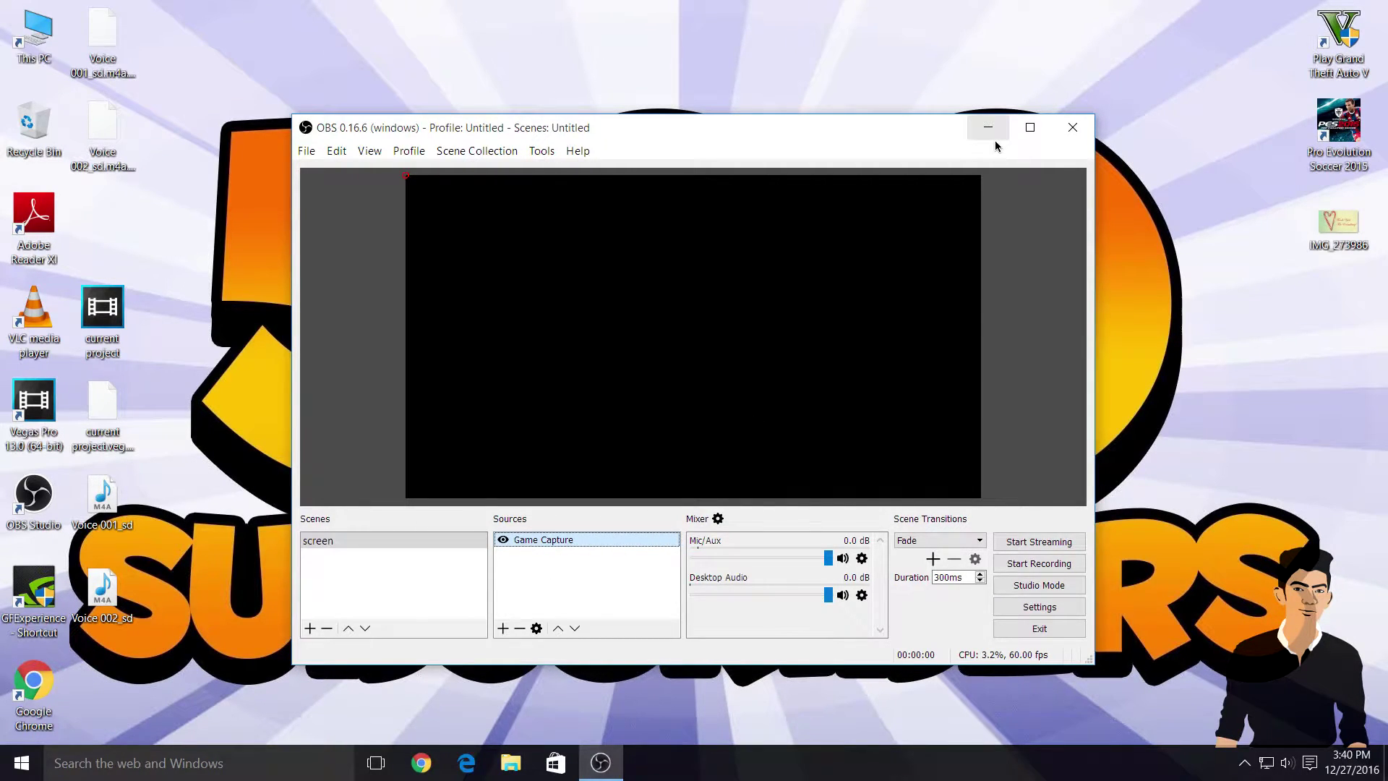
Step: Launch PES 2015, start recording, and Alt+Tab back to OBS showing the game menu
{"action": "double_click", "coordinate": [1342, 131]}
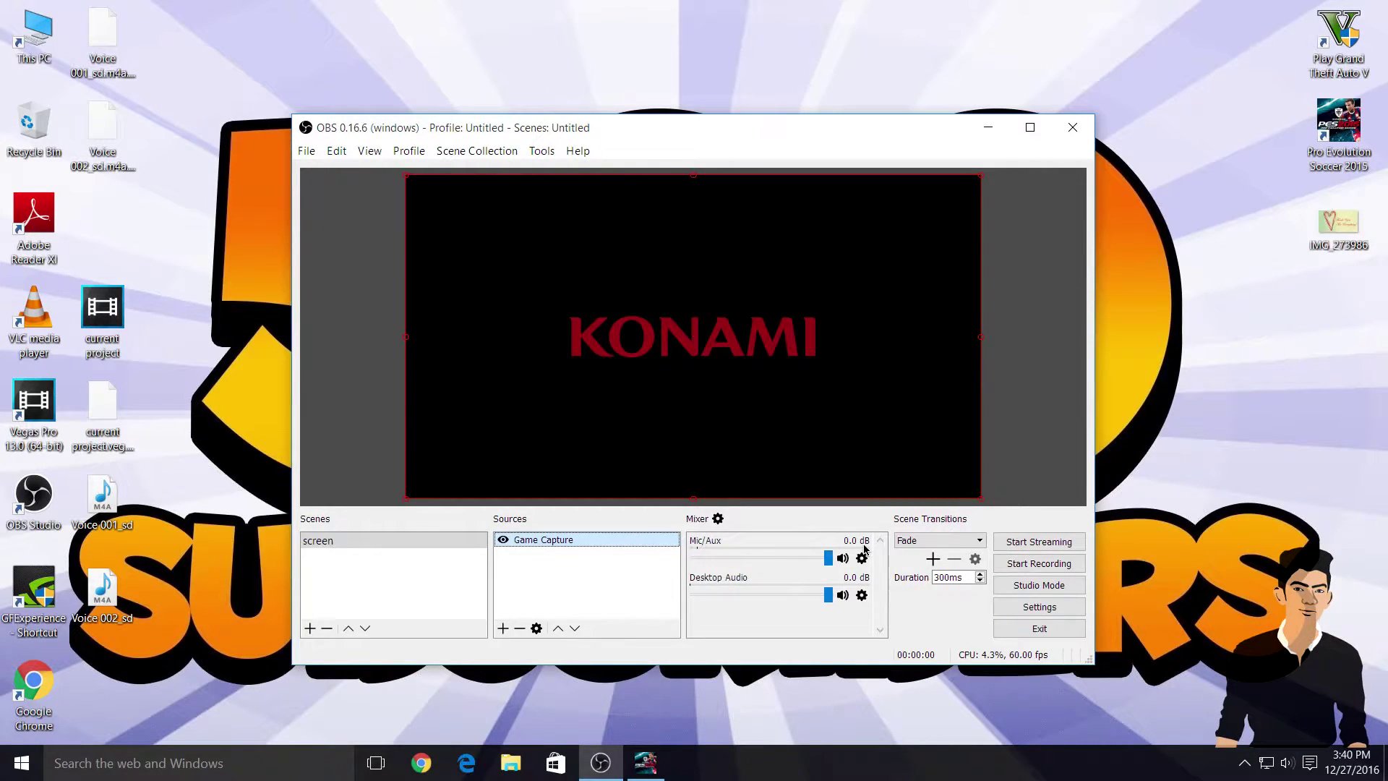
{"action": "left_click", "coordinate": [1017, 565]}
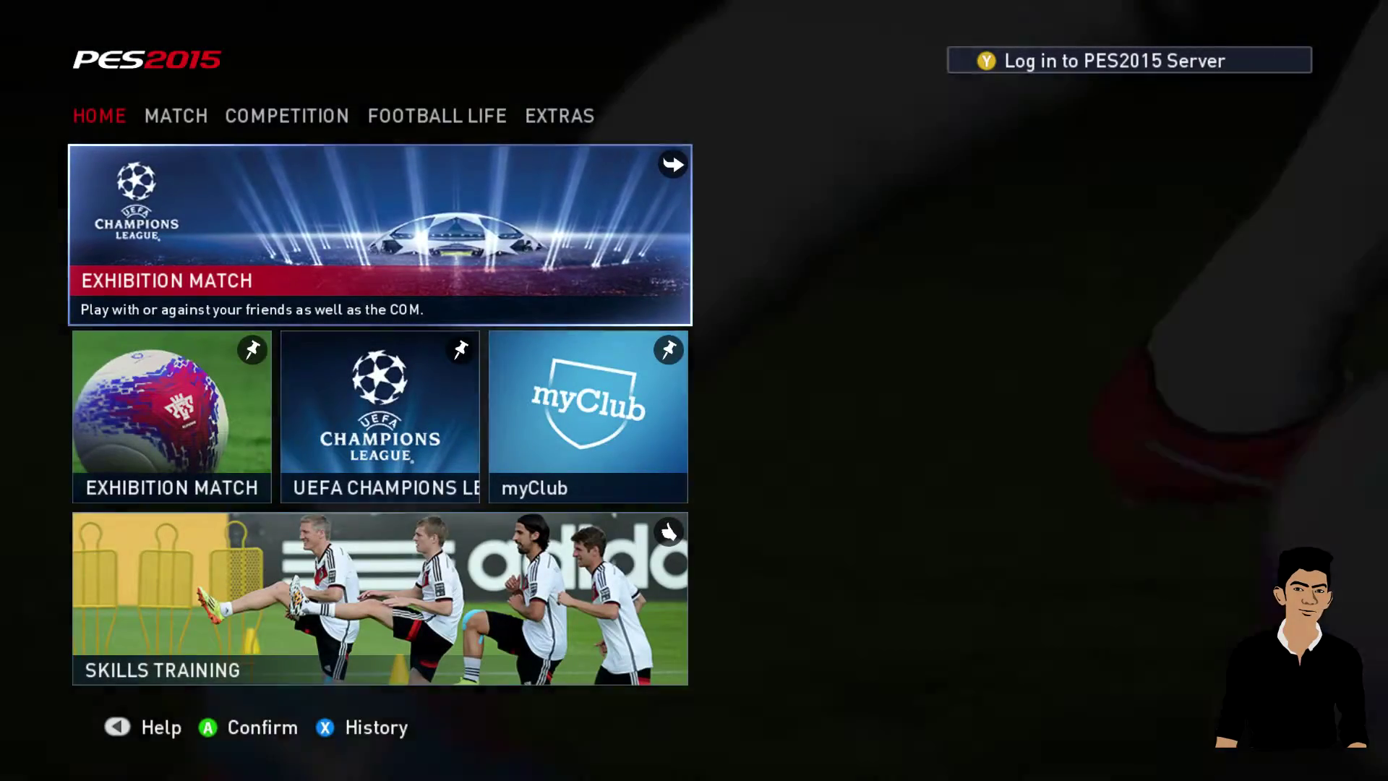
{"action": "key", "text": "alt+Tab"}
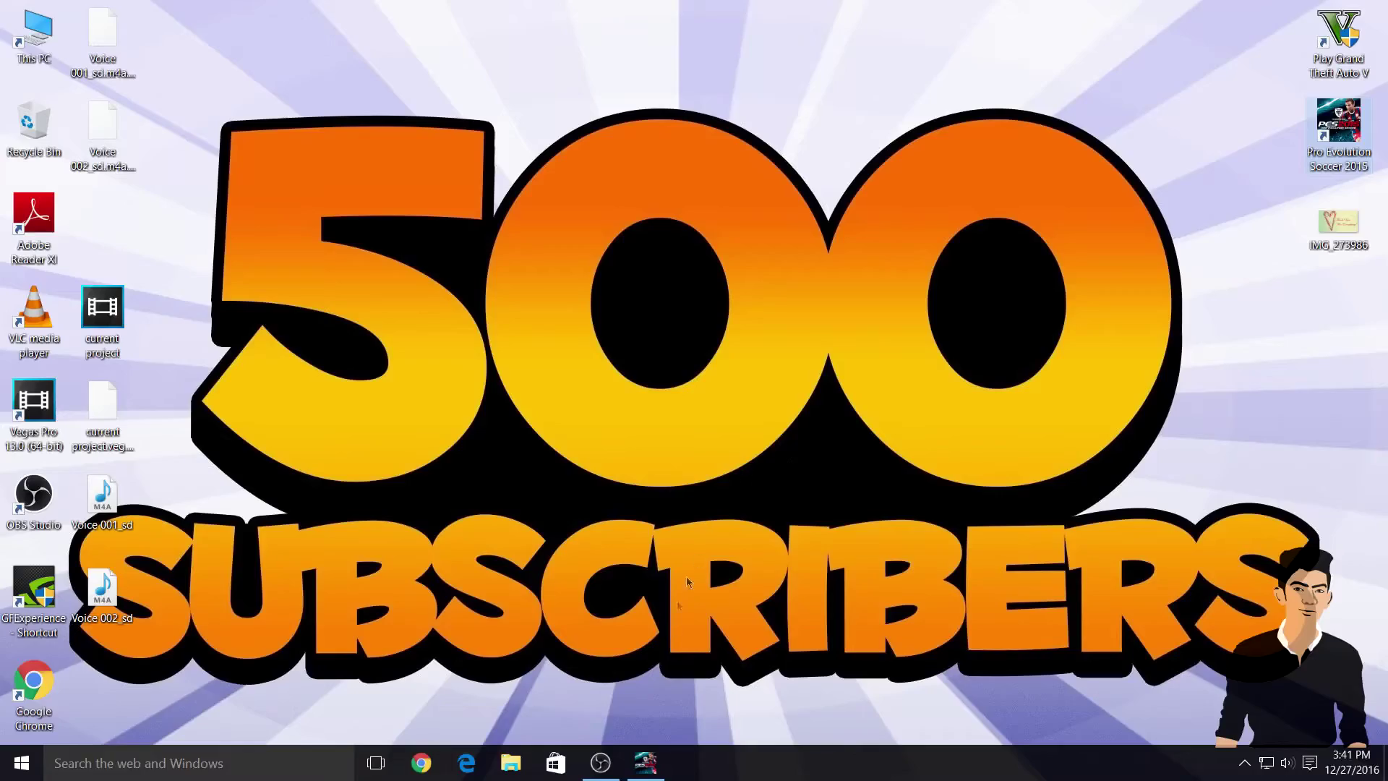
{"action": "left_click", "coordinate": [600, 762]}
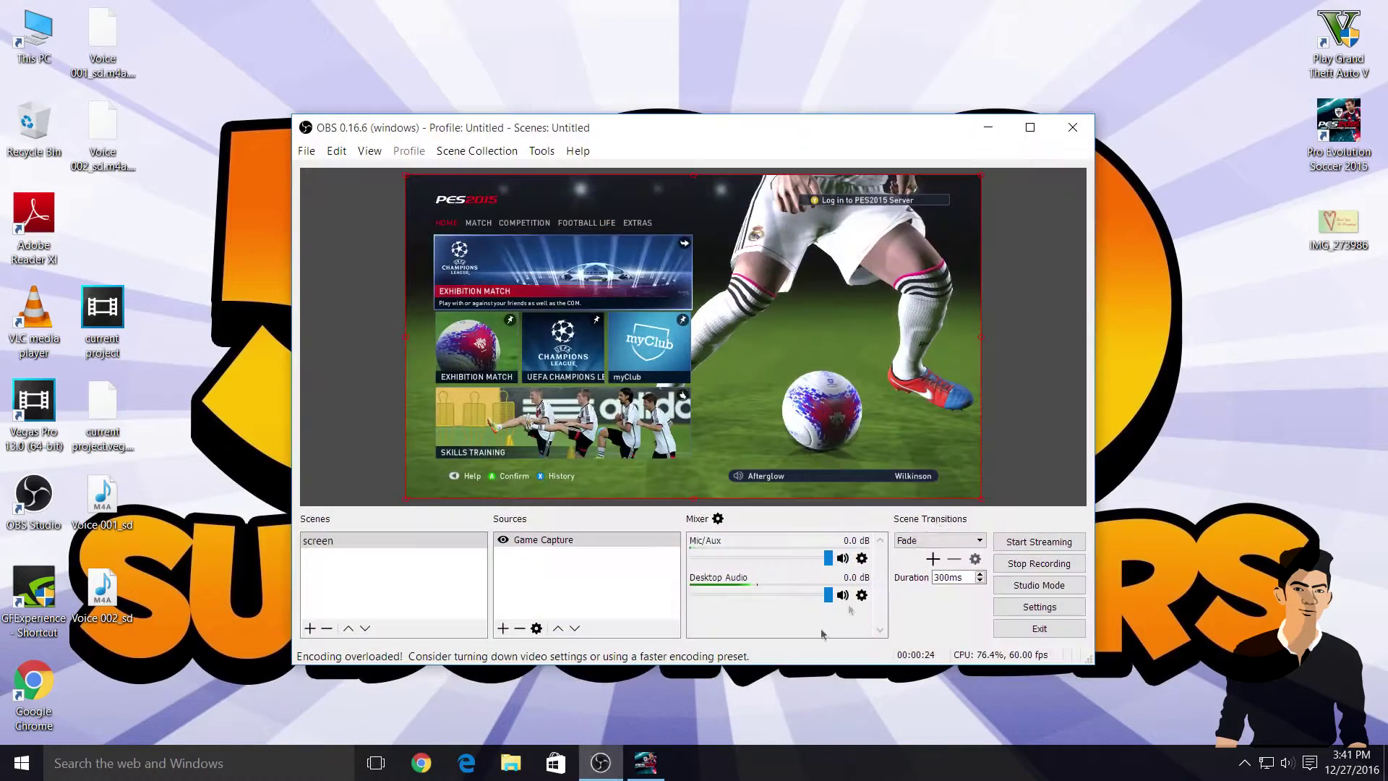
Step: Stop the gameplay recording, minimize OBS, and close the soccer game
{"action": "left_click", "coordinate": [1039, 563]}
{"action": "left_click", "coordinate": [986, 133]}
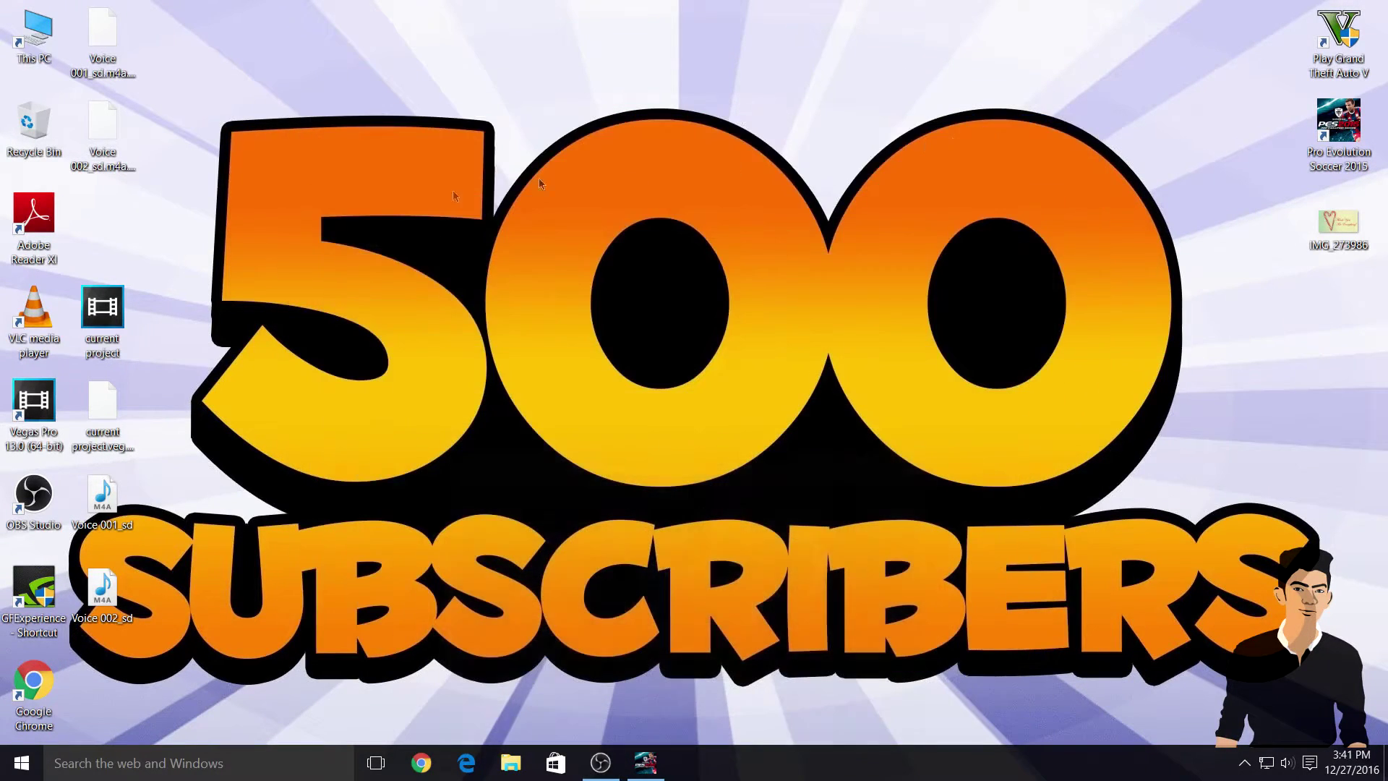
{"action": "right_click", "coordinate": [645, 762]}
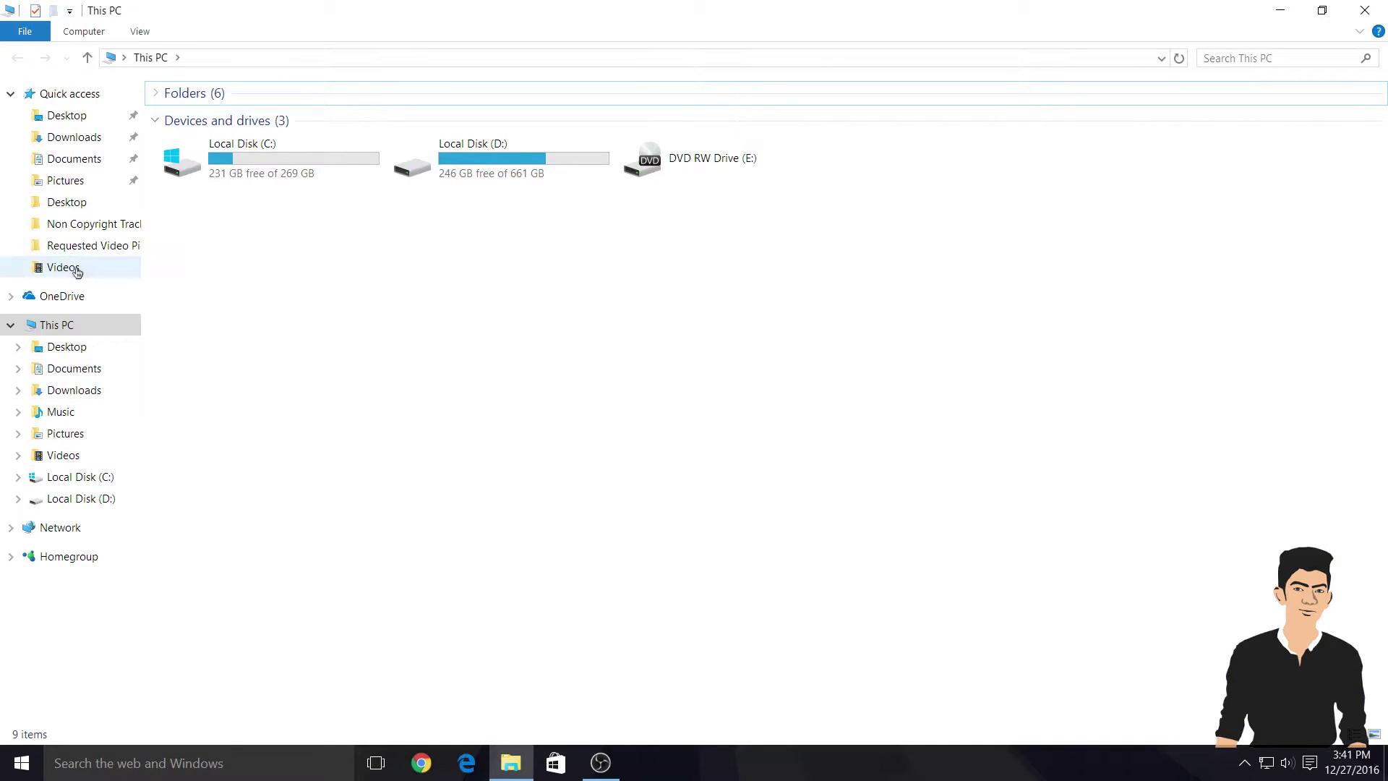
{"action": "left_click", "coordinate": [65, 267]}
Step: Play the recording fullscreen in VLC from Videos, skipping ahead to the game menu
{"action": "left_click", "coordinate": [284, 175]}
{"action": "double_click", "coordinate": [284, 177]}
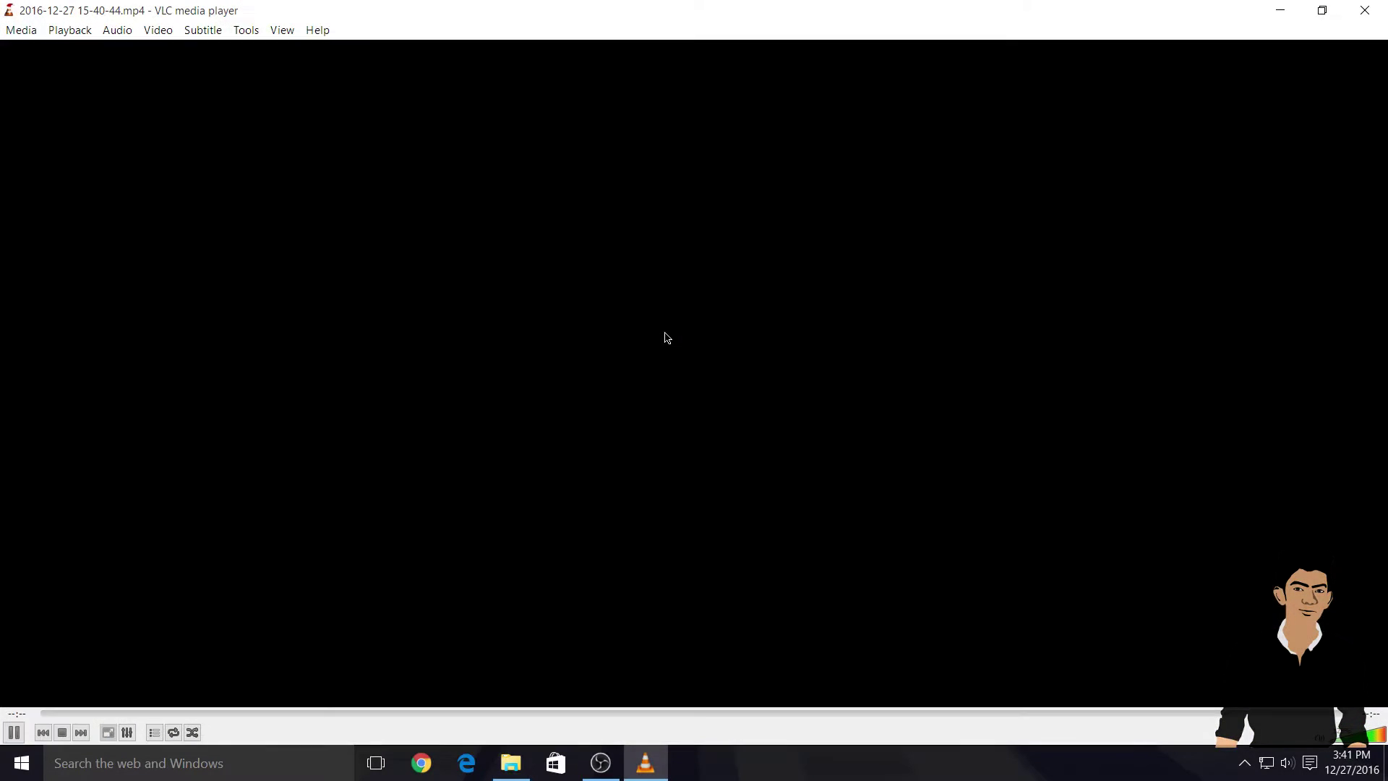
{"action": "double_click", "coordinate": [652, 336]}
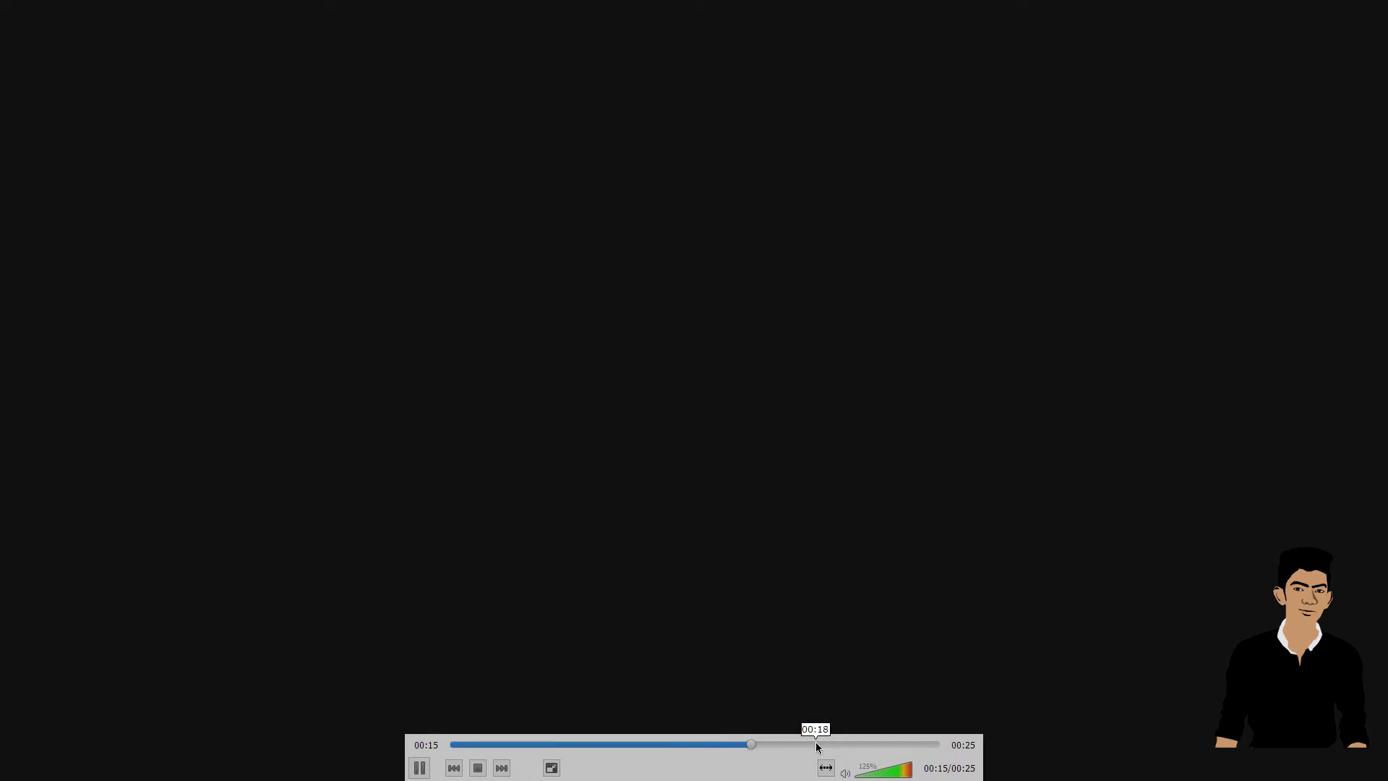
{"action": "left_click", "coordinate": [816, 744]}
{"action": "left_click", "coordinate": [862, 743]}
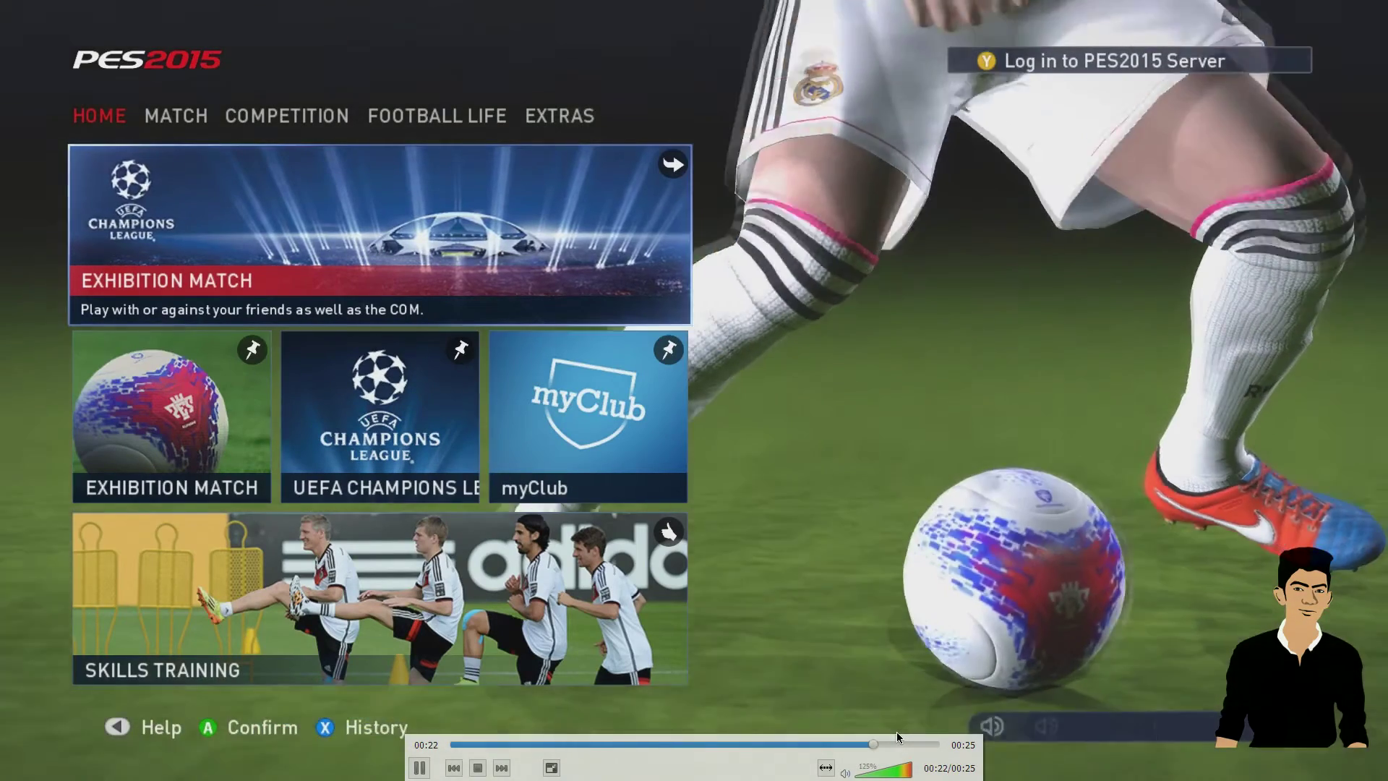
{"action": "key", "text": "Escape"}
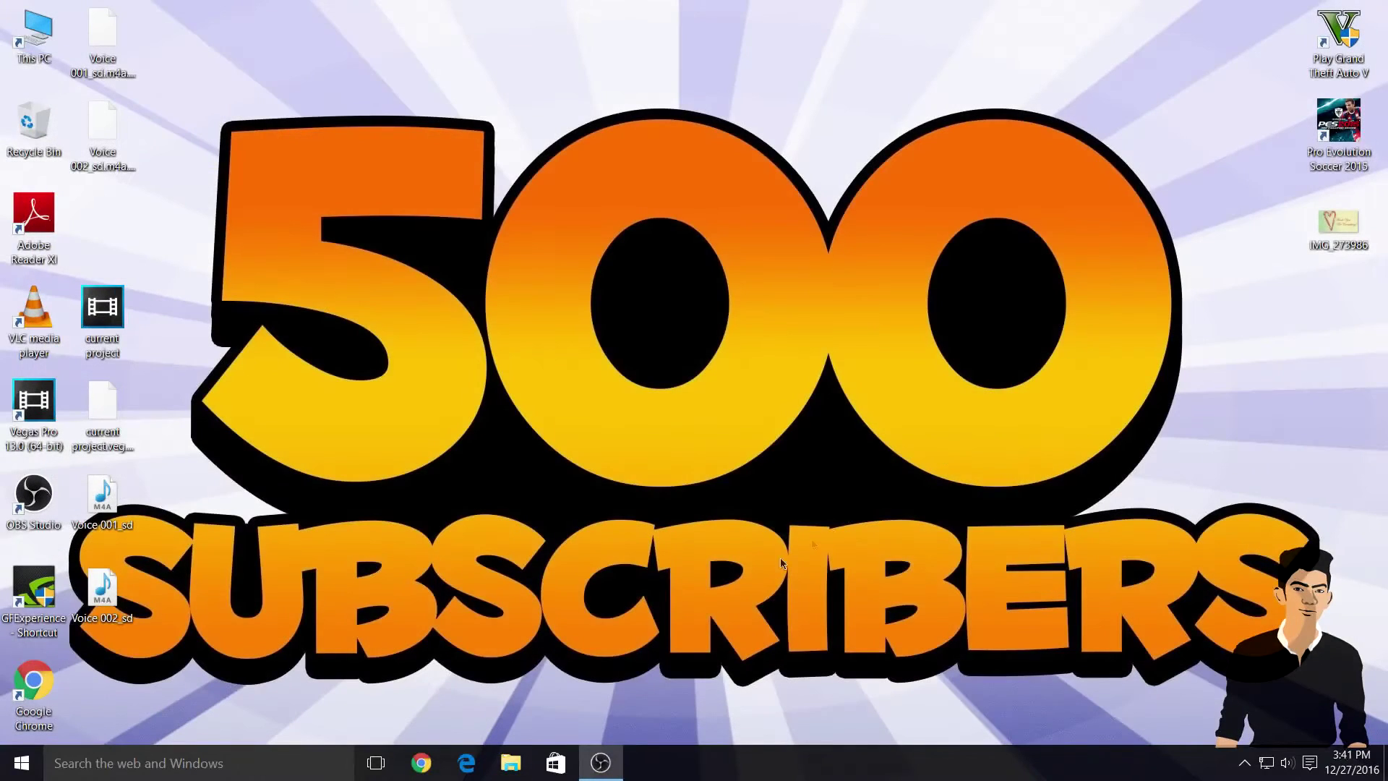
Step: Restore OBS Studio and delete the Game Capture source
{"action": "right_click", "coordinate": [634, 363]}
{"action": "left_click", "coordinate": [600, 763]}
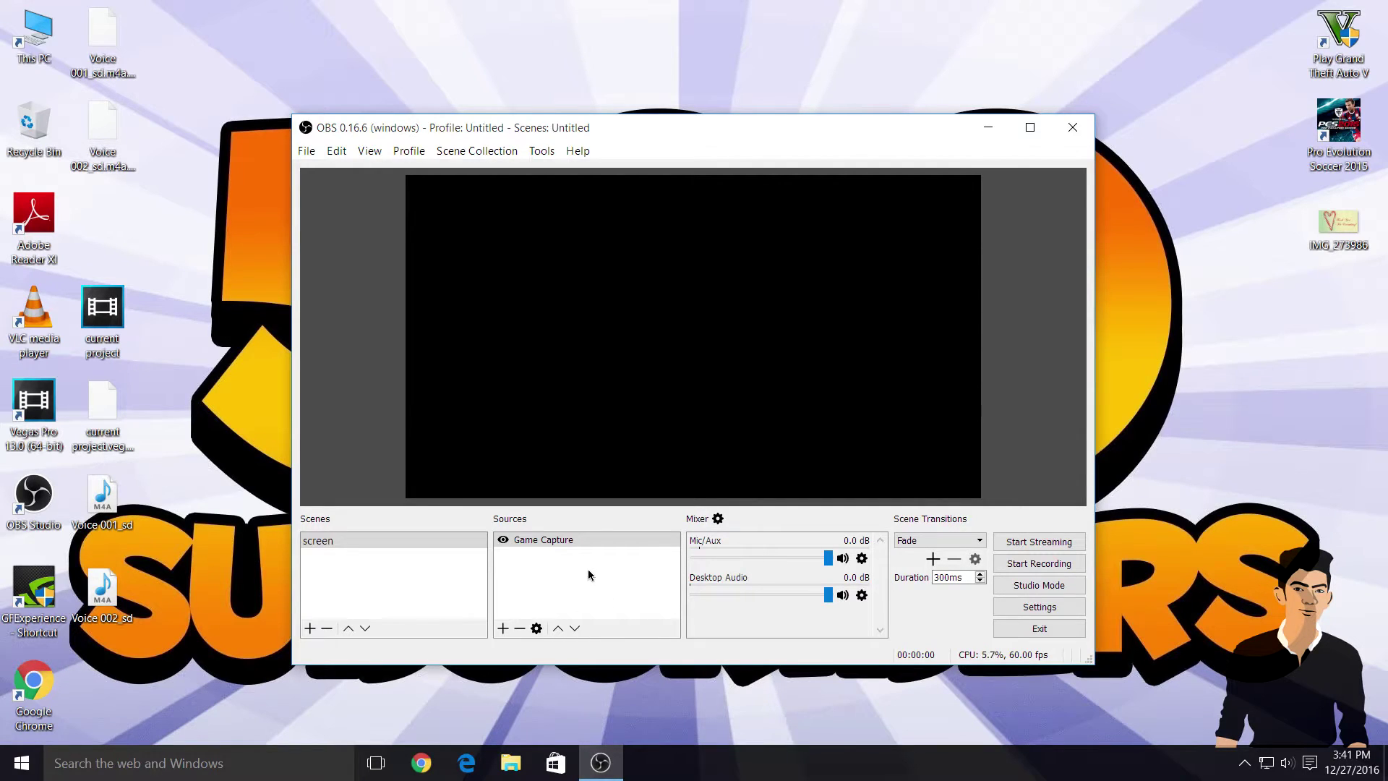
{"action": "left_click", "coordinate": [576, 541]}
{"action": "key", "text": "Delete"}
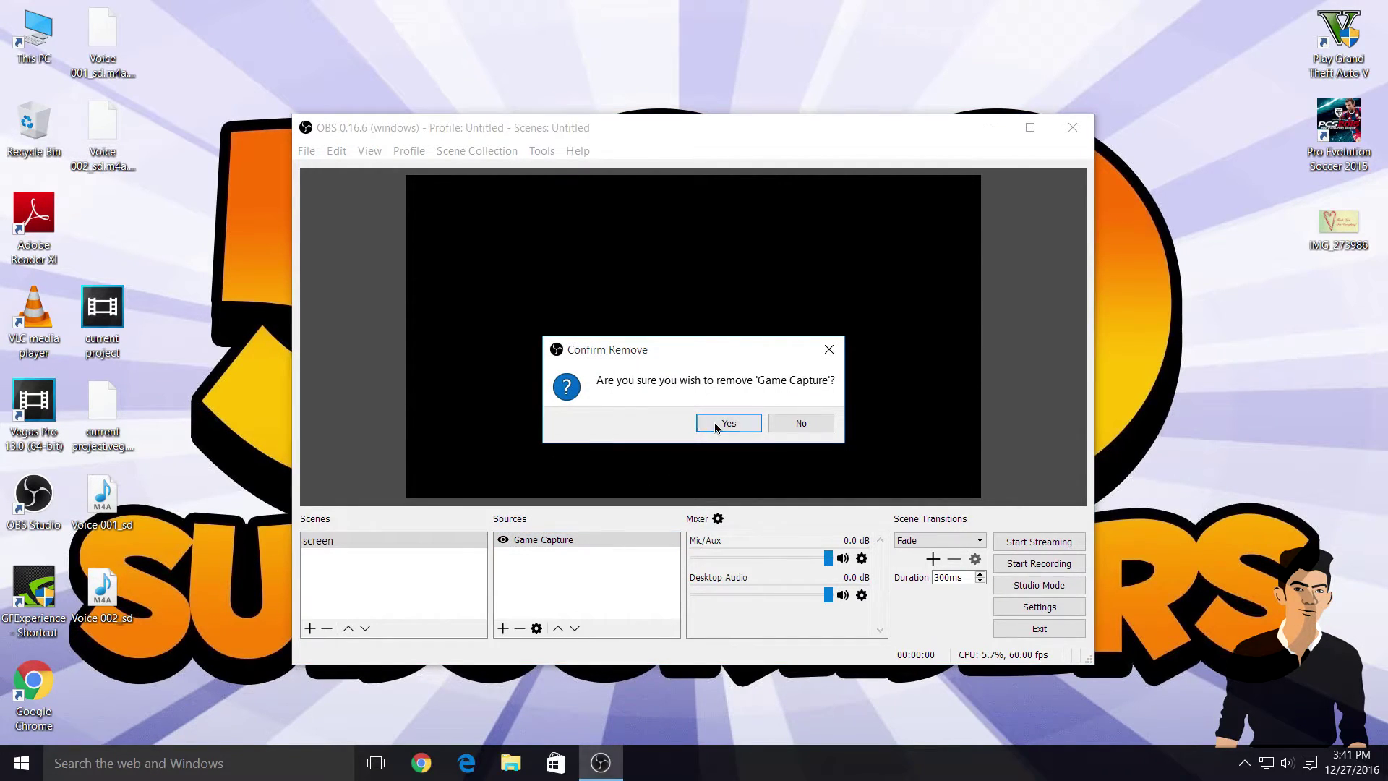
{"action": "left_click", "coordinate": [714, 422]}
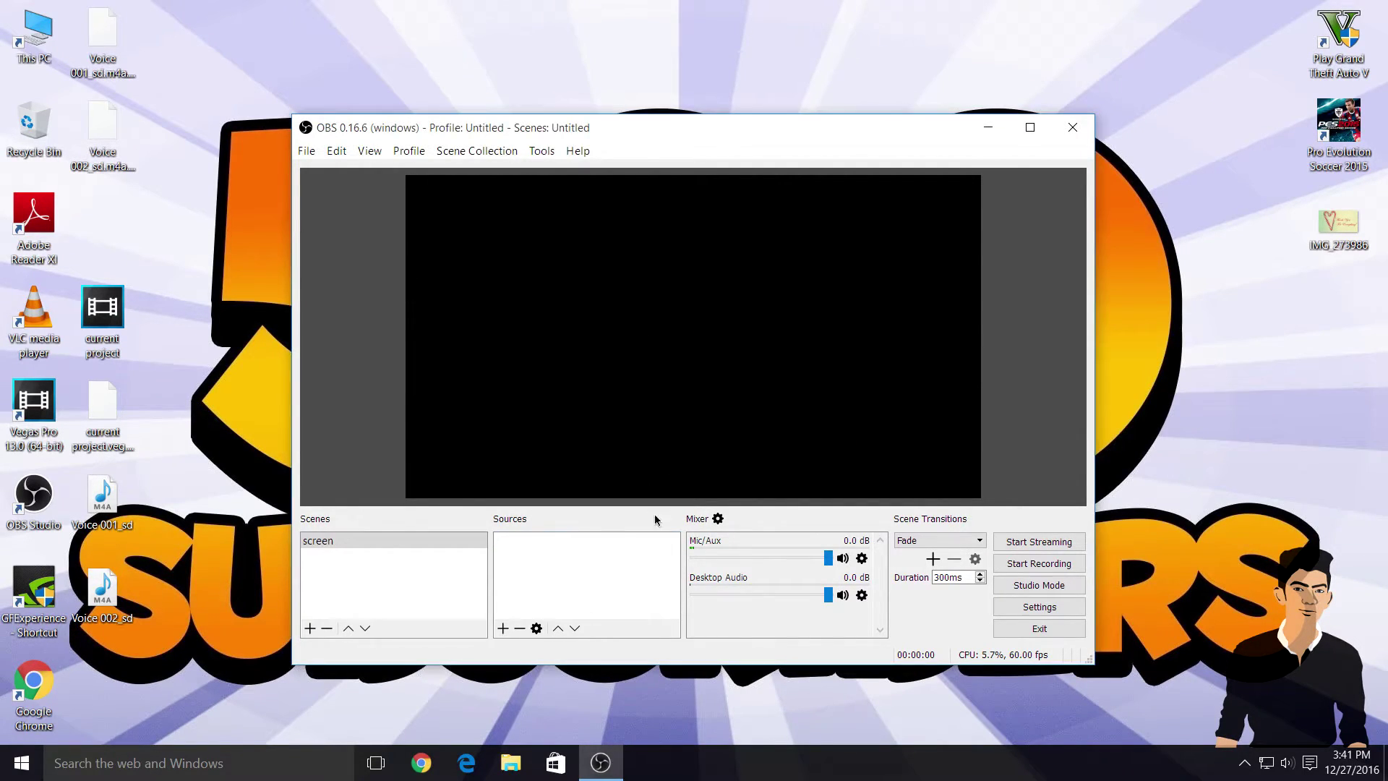
Step: Add a new Display Capture source from the Sources menu
{"action": "right_click", "coordinate": [627, 555]}
{"action": "right_click", "coordinate": [642, 564]}
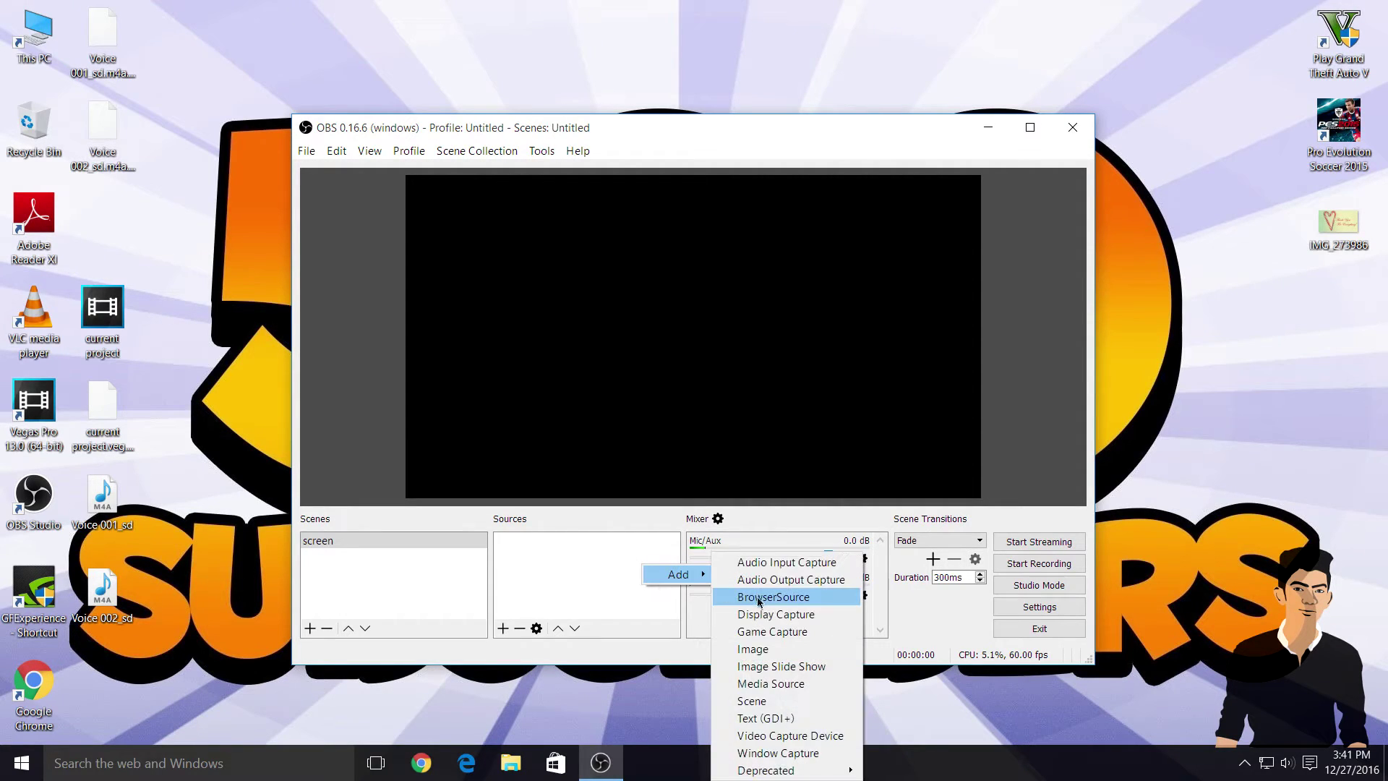
{"action": "left_click", "coordinate": [759, 613]}
Step: Confirm Display Capture, add the USB2.0 PC CAMERA device, and drag it lower right
{"action": "left_click", "coordinate": [707, 498]}
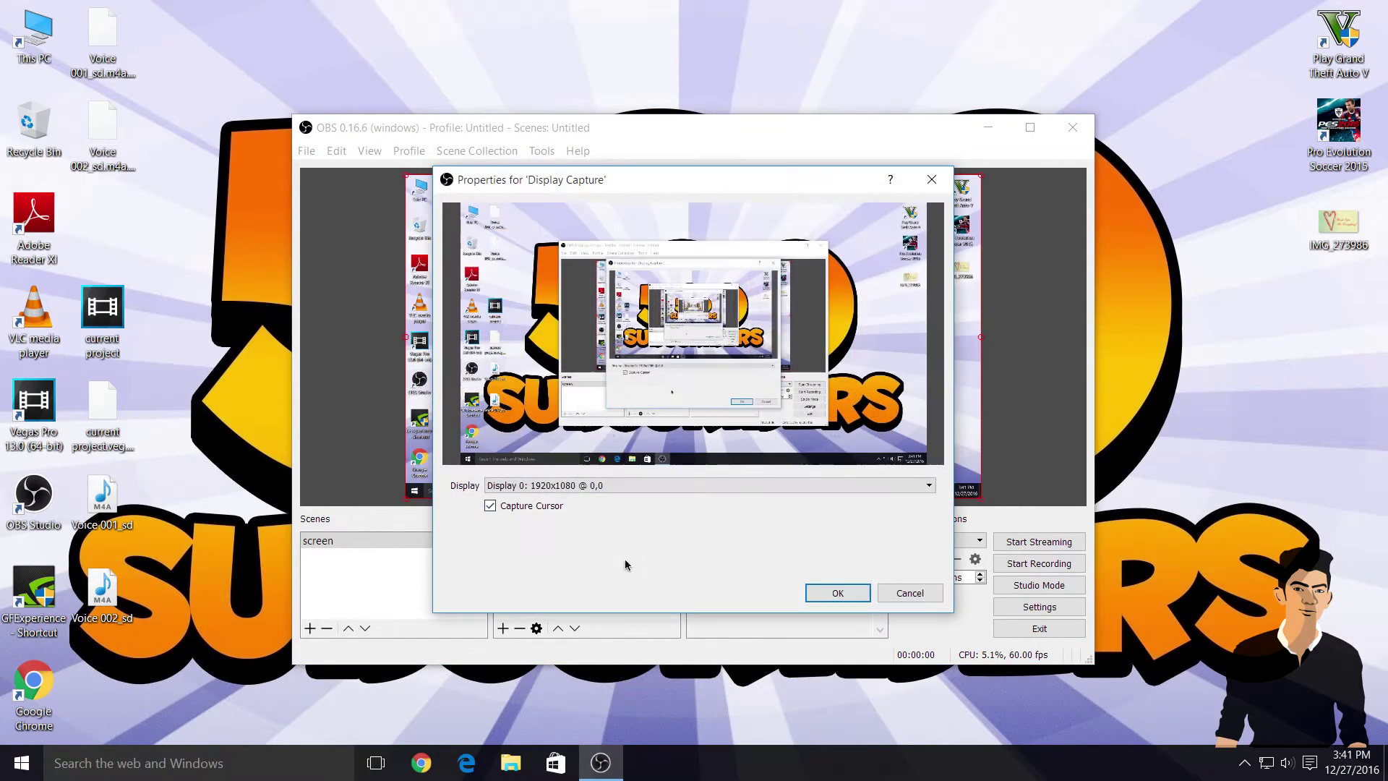
{"action": "left_click", "coordinate": [837, 592]}
{"action": "right_click", "coordinate": [636, 571]}
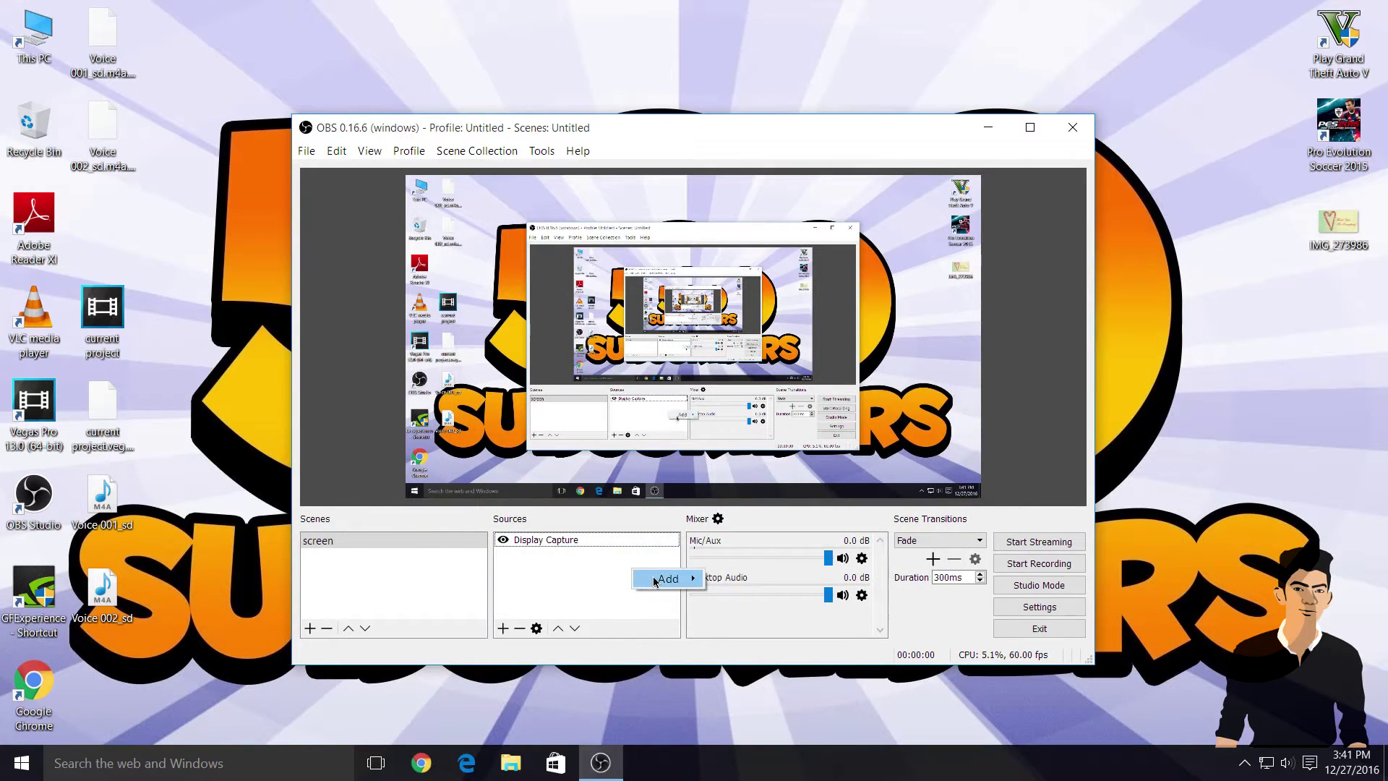
{"action": "mouse_move", "coordinate": [669, 579]}
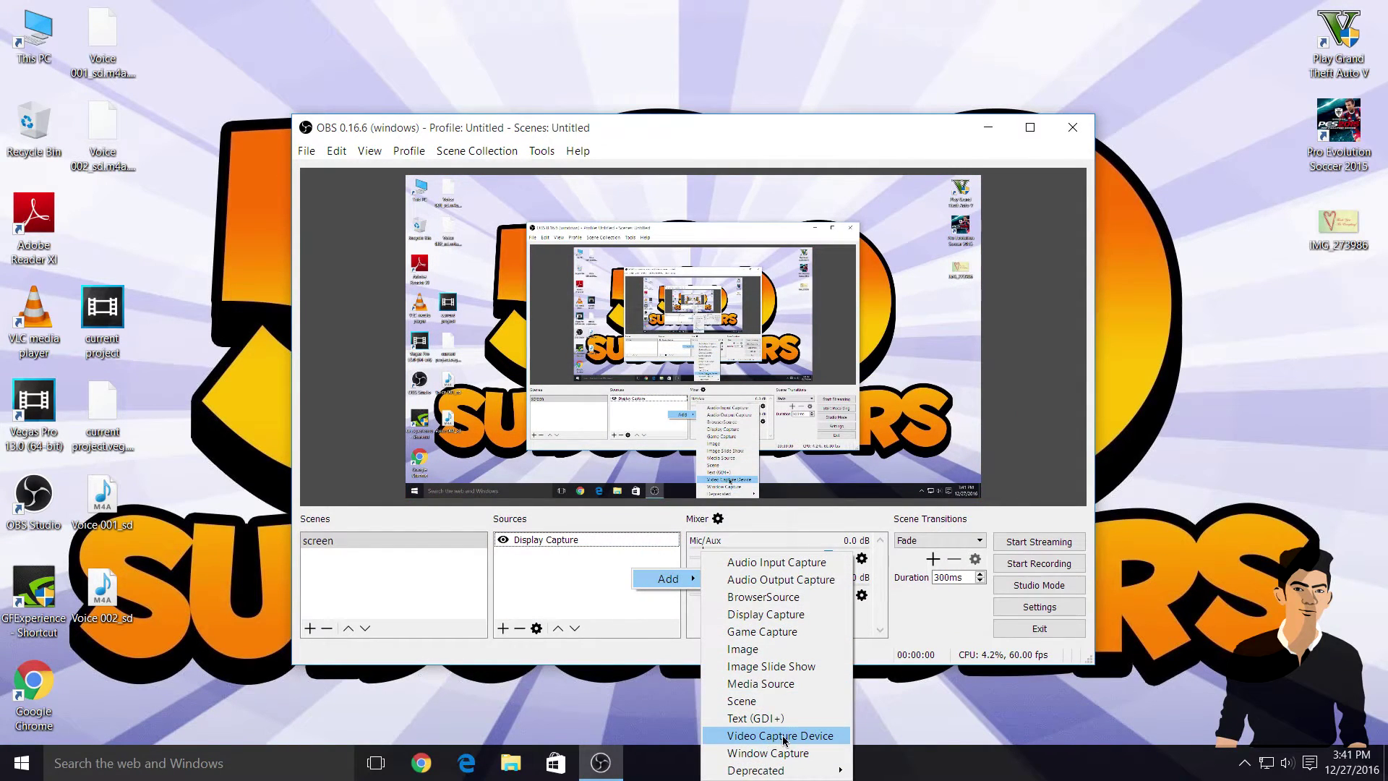
{"action": "left_click", "coordinate": [783, 736]}
{"action": "left_click", "coordinate": [707, 497]}
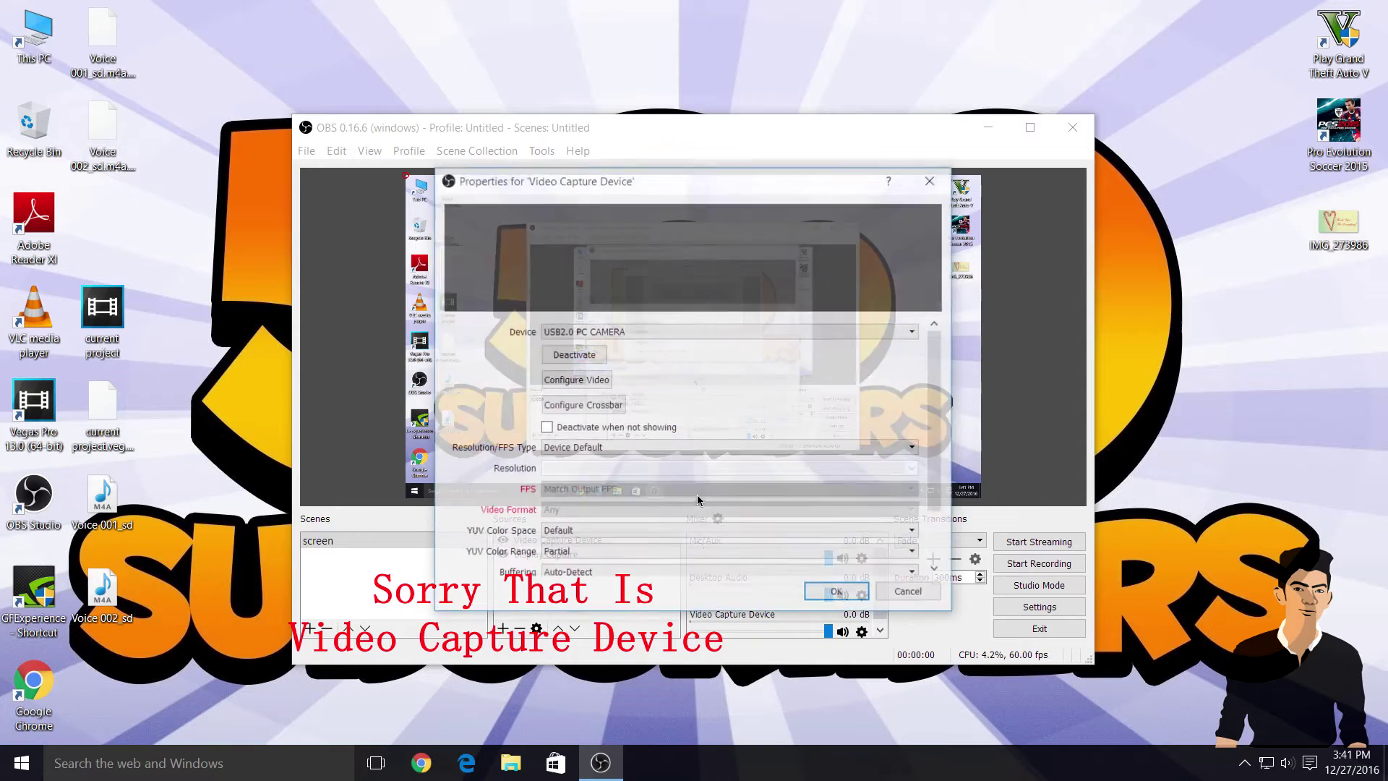
{"action": "left_click", "coordinate": [614, 330]}
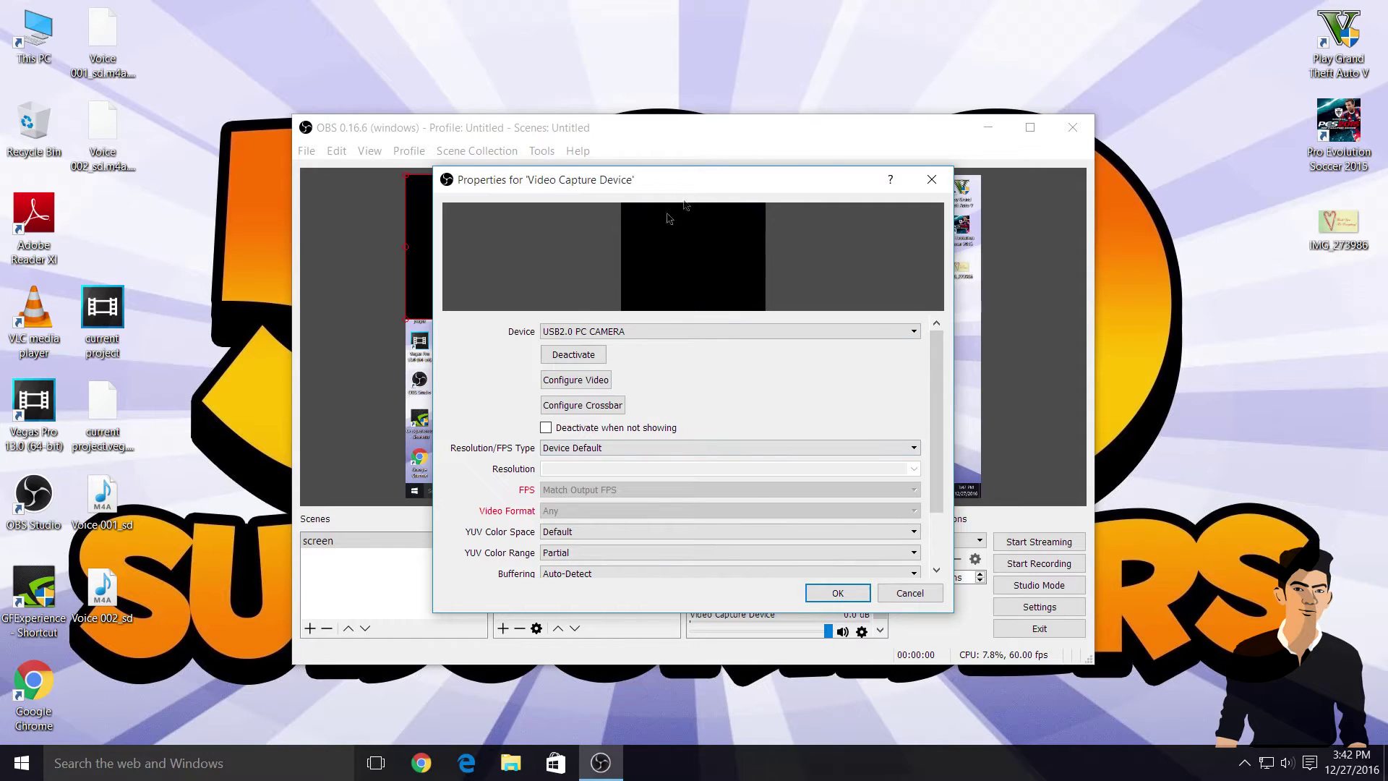
{"action": "key", "text": "Return"}
{"action": "mouse_move", "coordinate": [478, 233]}
{"action": "left_mouse_down"}
{"action": "mouse_move", "coordinate": [881, 398]}
{"action": "mouse_move", "coordinate": [854, 400]}
{"action": "left_mouse_up"}
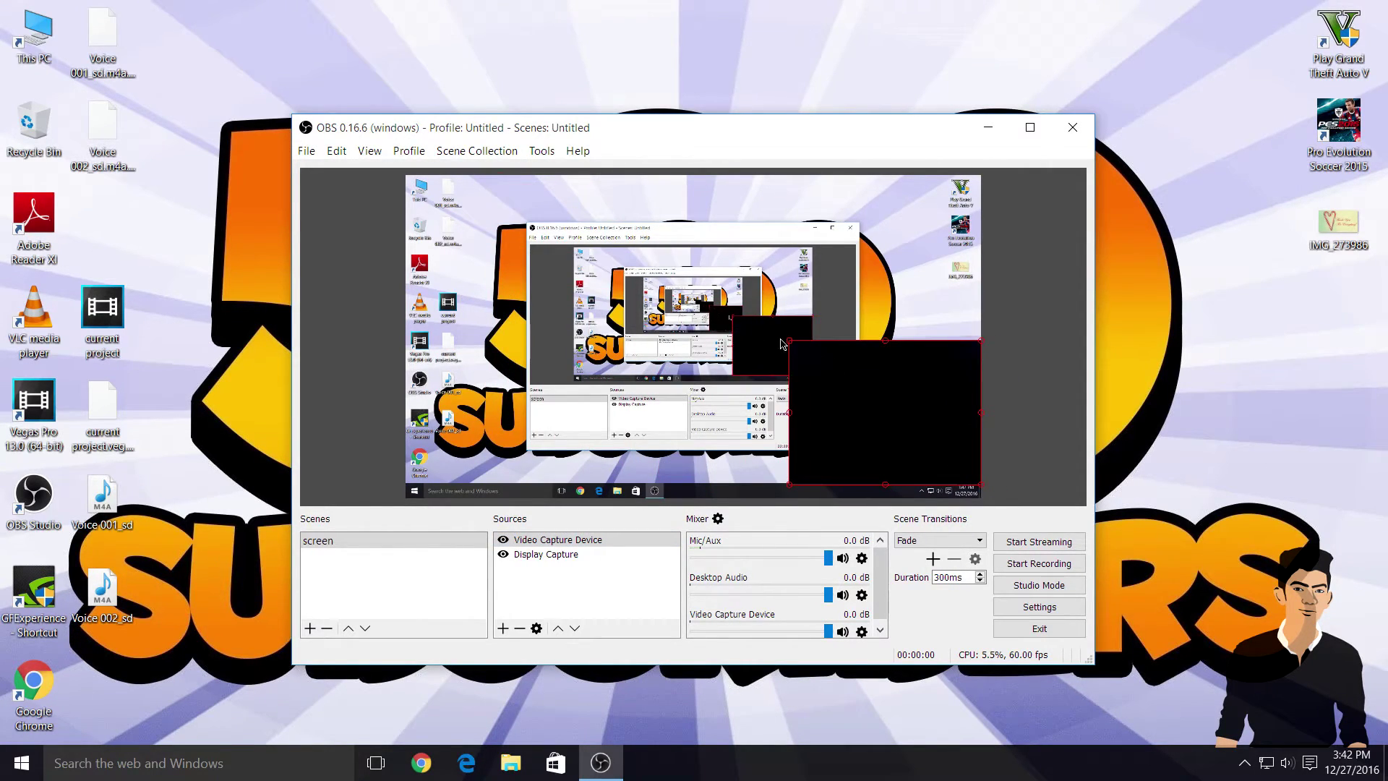
Step: Resize the webcam overlay into the lower-right corner during a roughly 13-second test recording
{"action": "left_click_drag", "start_coordinate": [787, 344], "coordinate": [862, 407]}
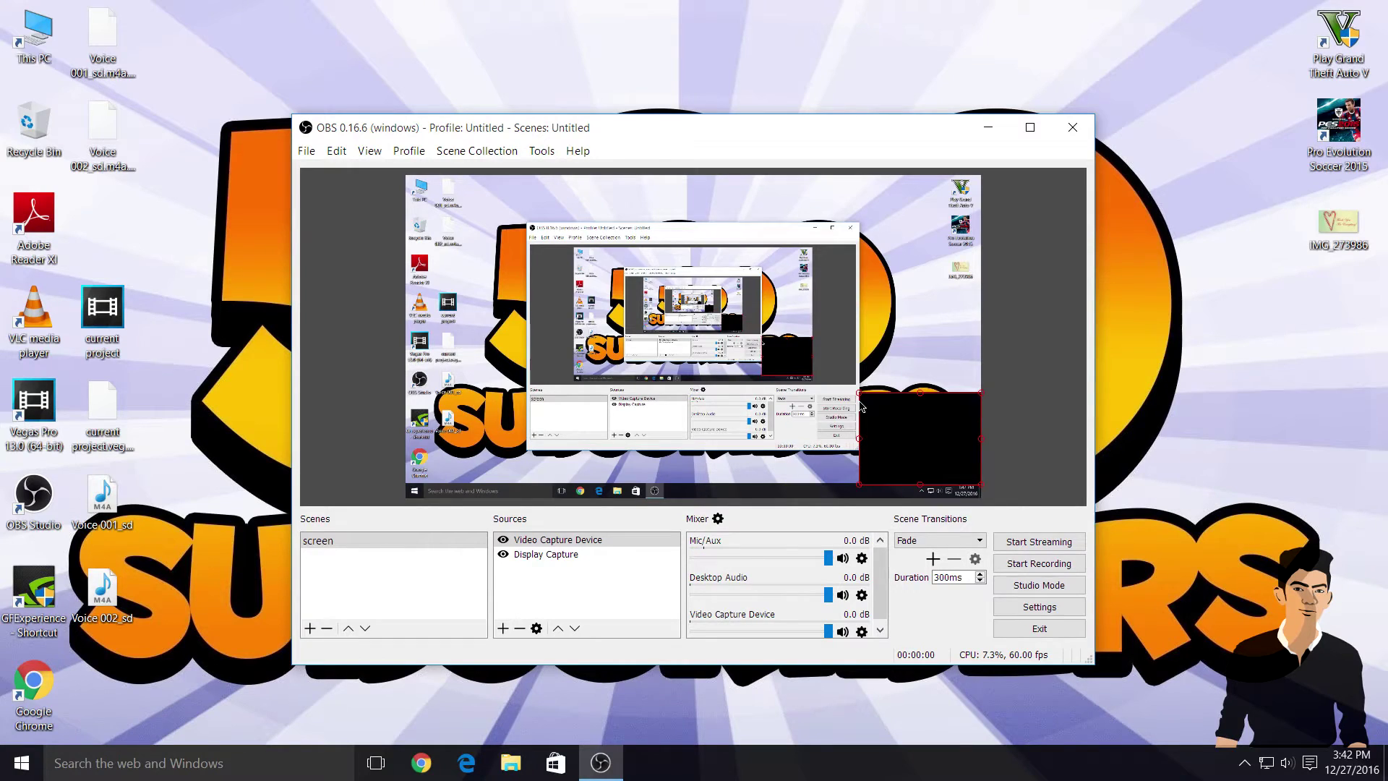
{"action": "left_click", "coordinate": [1012, 569]}
{"action": "mouse_move", "coordinate": [907, 413]}
{"action": "left_mouse_down"}
{"action": "mouse_move", "coordinate": [653, 351]}
{"action": "mouse_move", "coordinate": [862, 480]}
{"action": "left_mouse_up"}
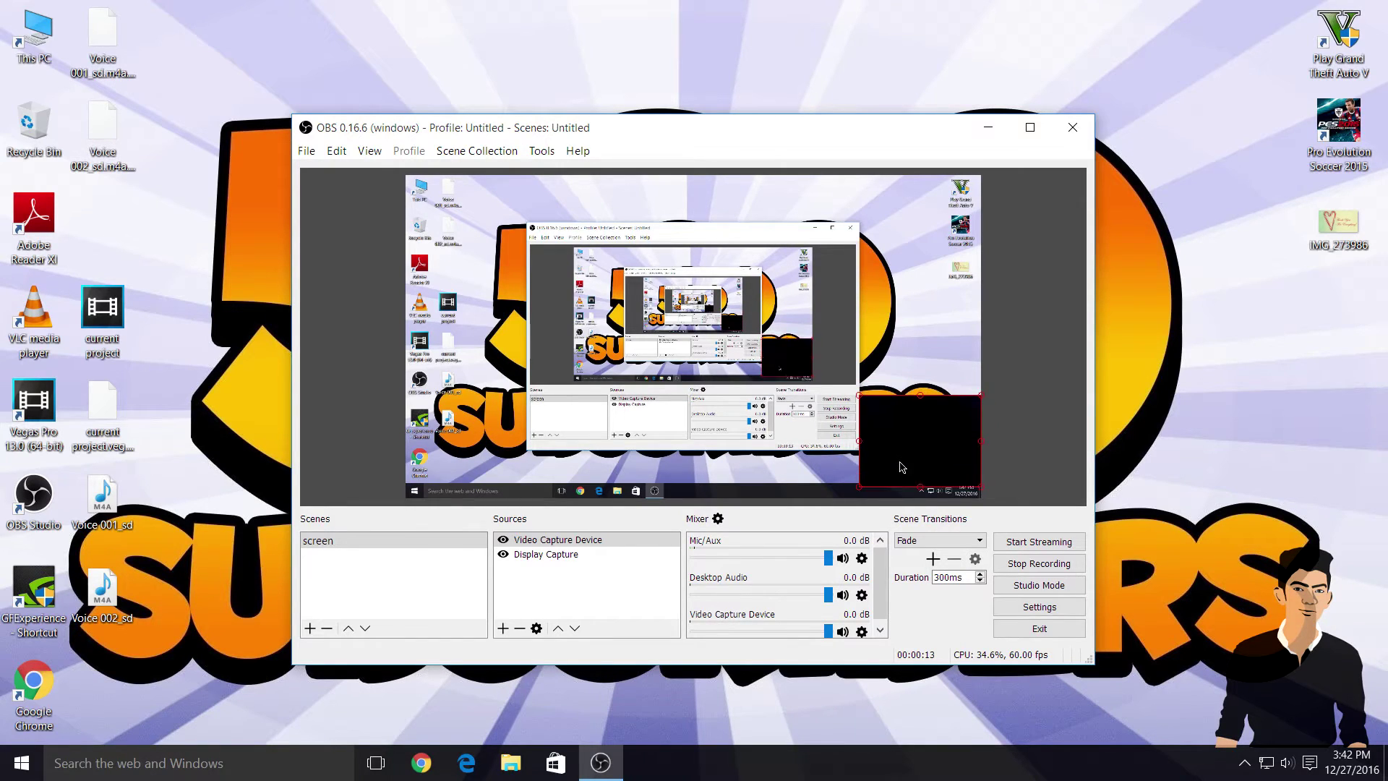
{"action": "left_click", "coordinate": [1039, 564]}
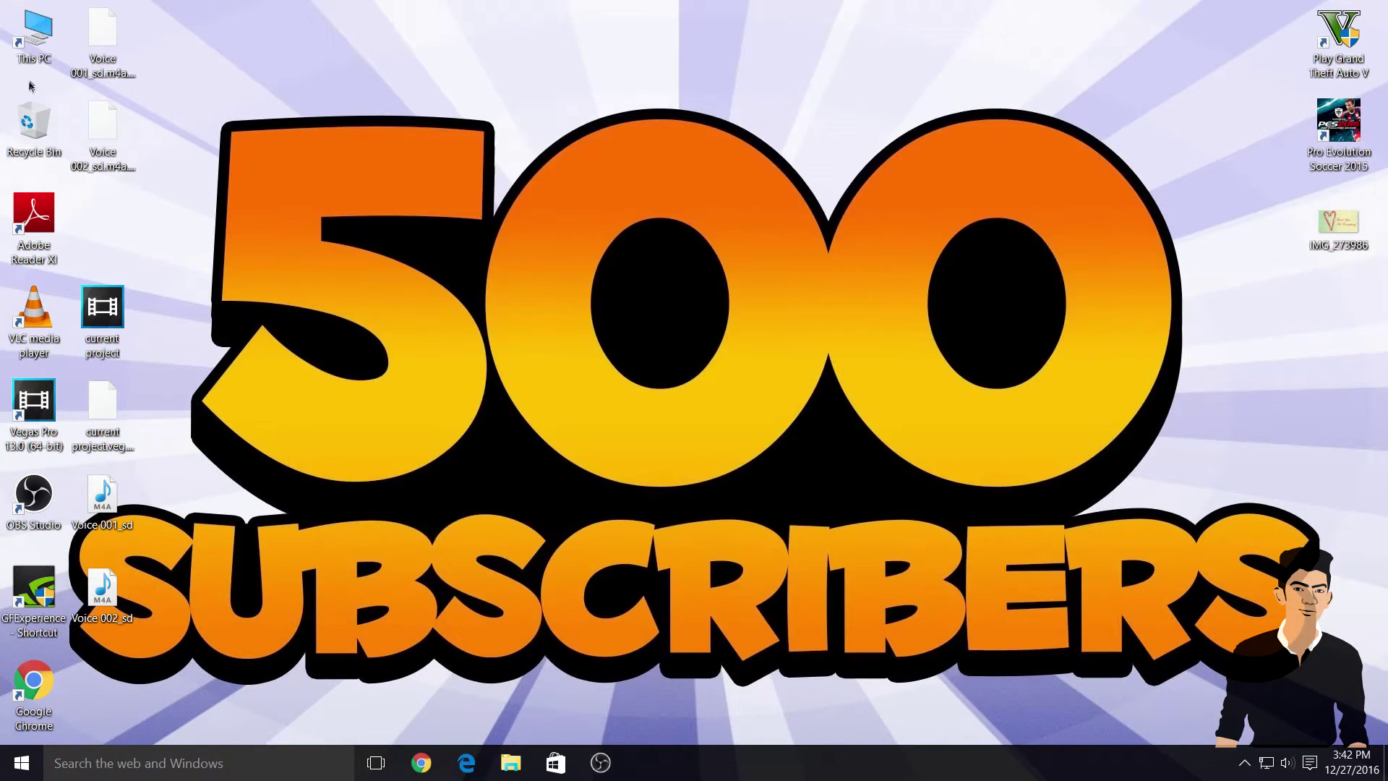
Step: Open the 15-42-16 webcam recording from This PC's Videos folder for playback
{"action": "double_click", "coordinate": [32, 70]}
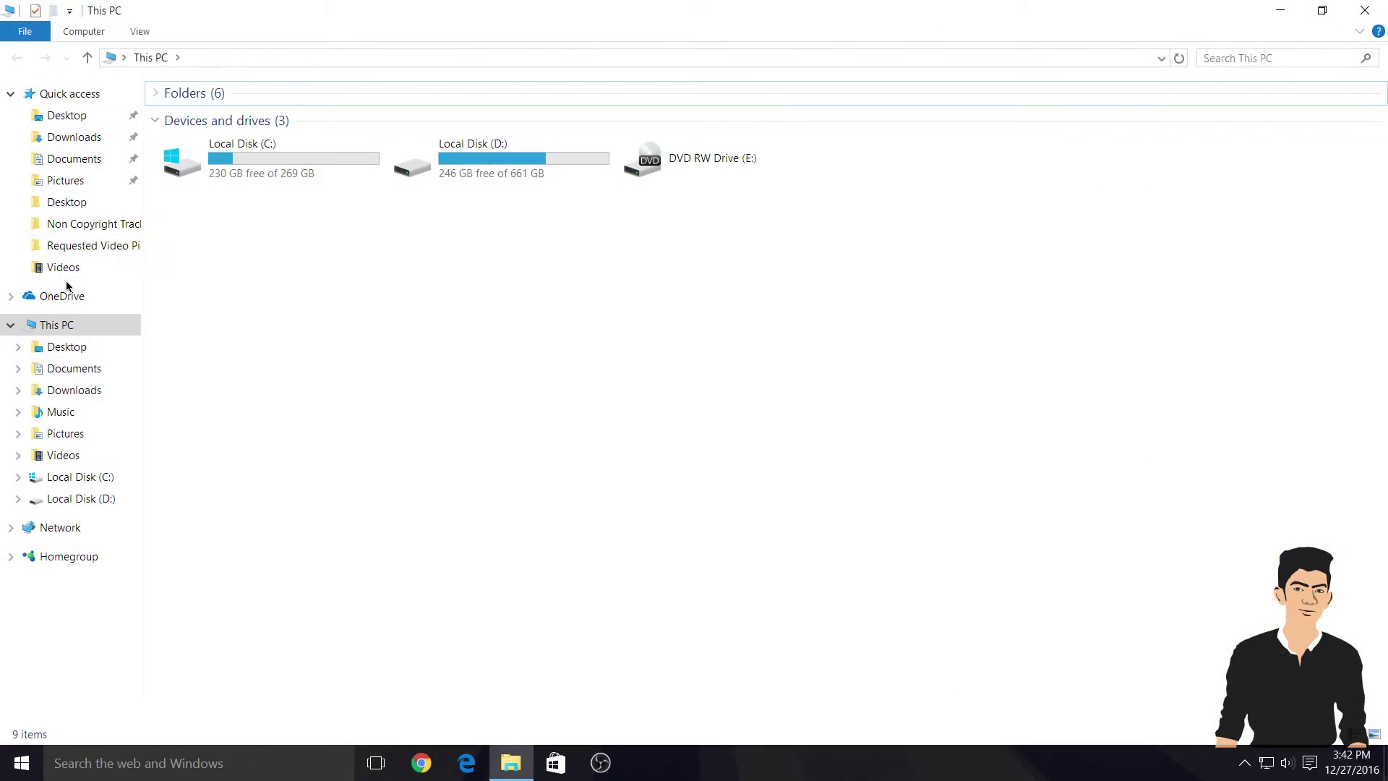
{"action": "left_click", "coordinate": [65, 269]}
{"action": "double_click", "coordinate": [408, 152]}
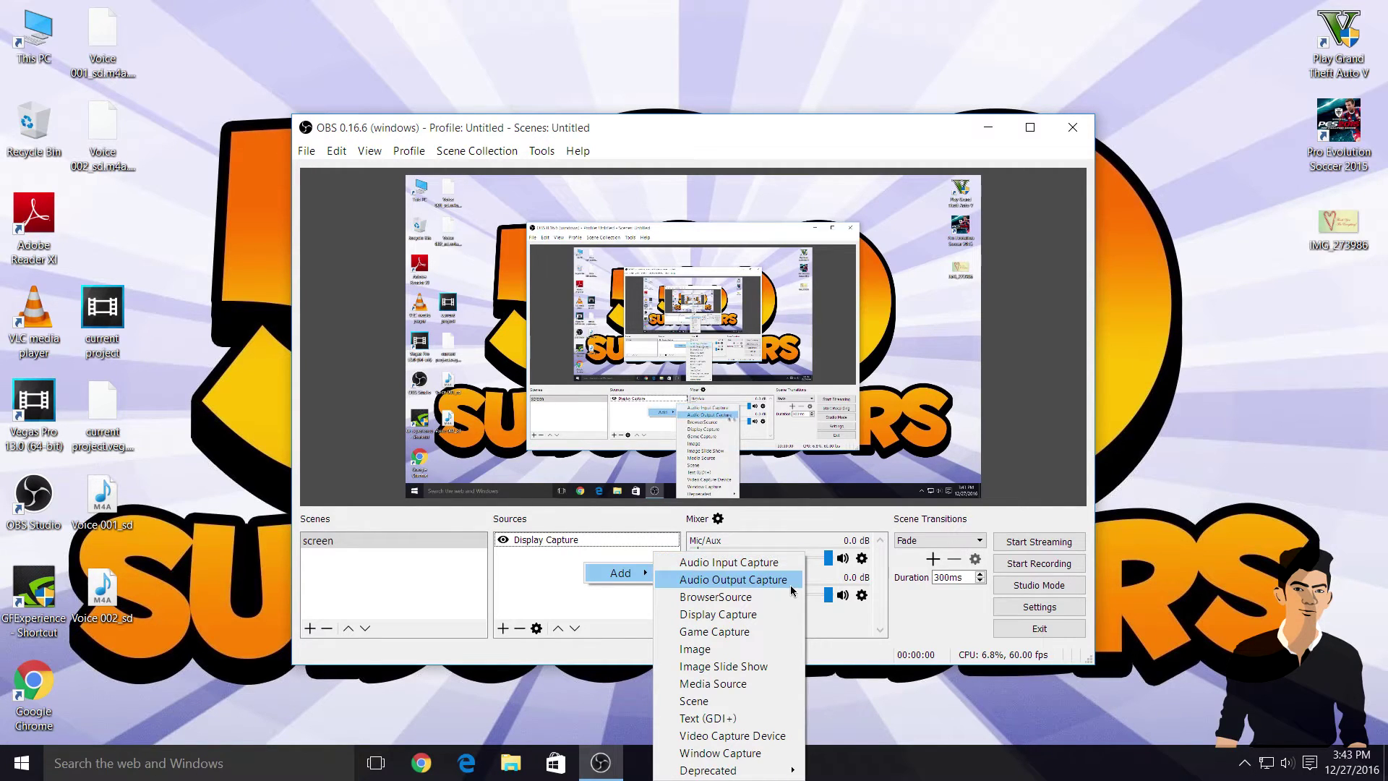
Step: Add an Audio Input Capture source with default settings, then delete it
{"action": "left_click", "coordinate": [694, 563]}
{"action": "left_click", "coordinate": [687, 500]}
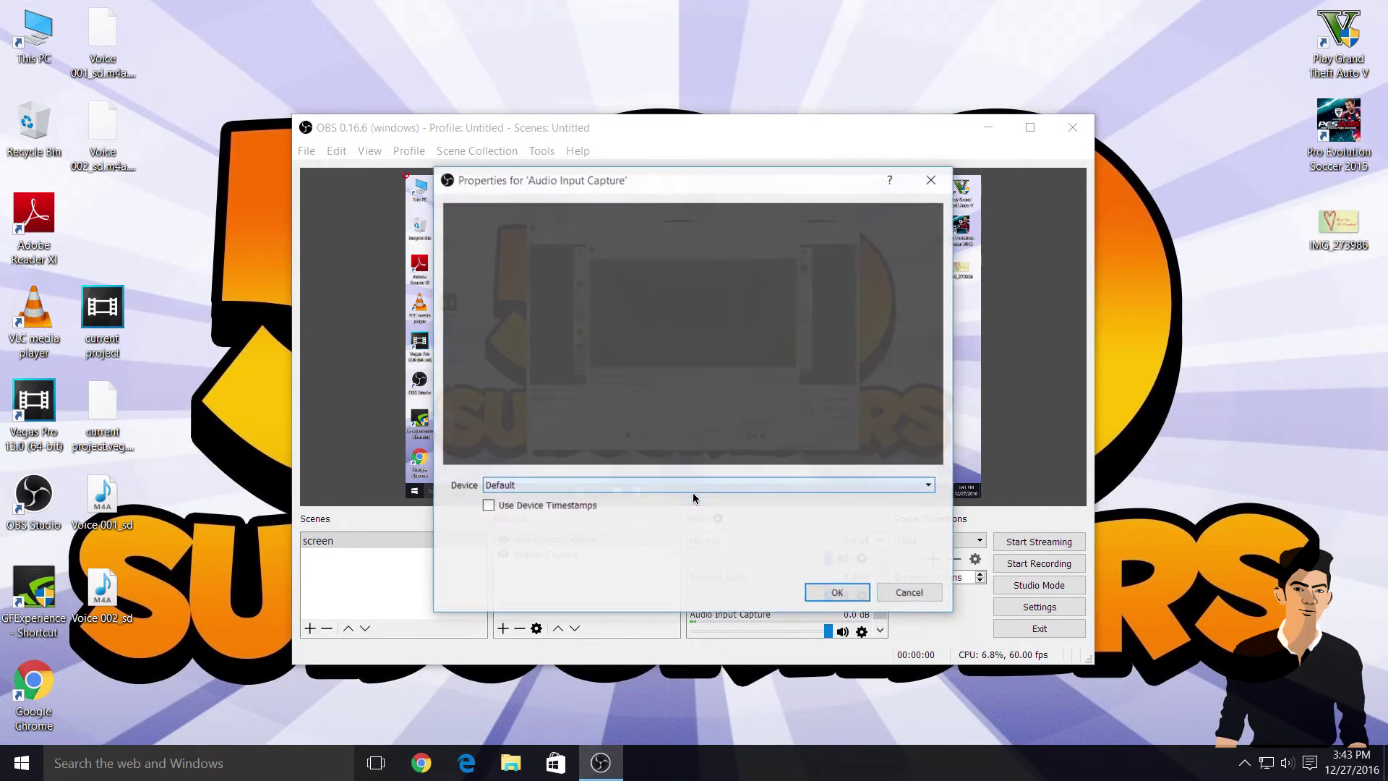
{"action": "left_click", "coordinate": [835, 593]}
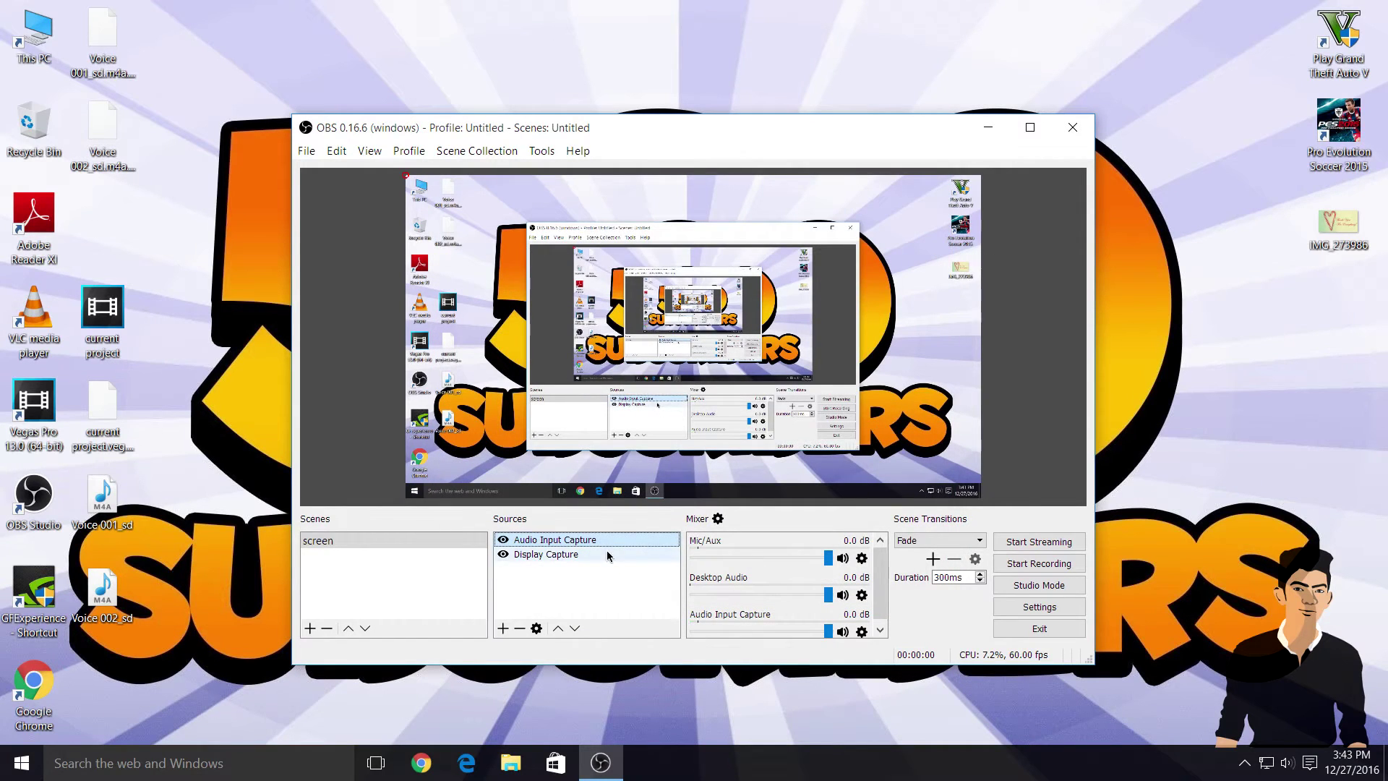
{"action": "key", "text": "Delete"}
{"action": "left_click", "coordinate": [757, 430]}
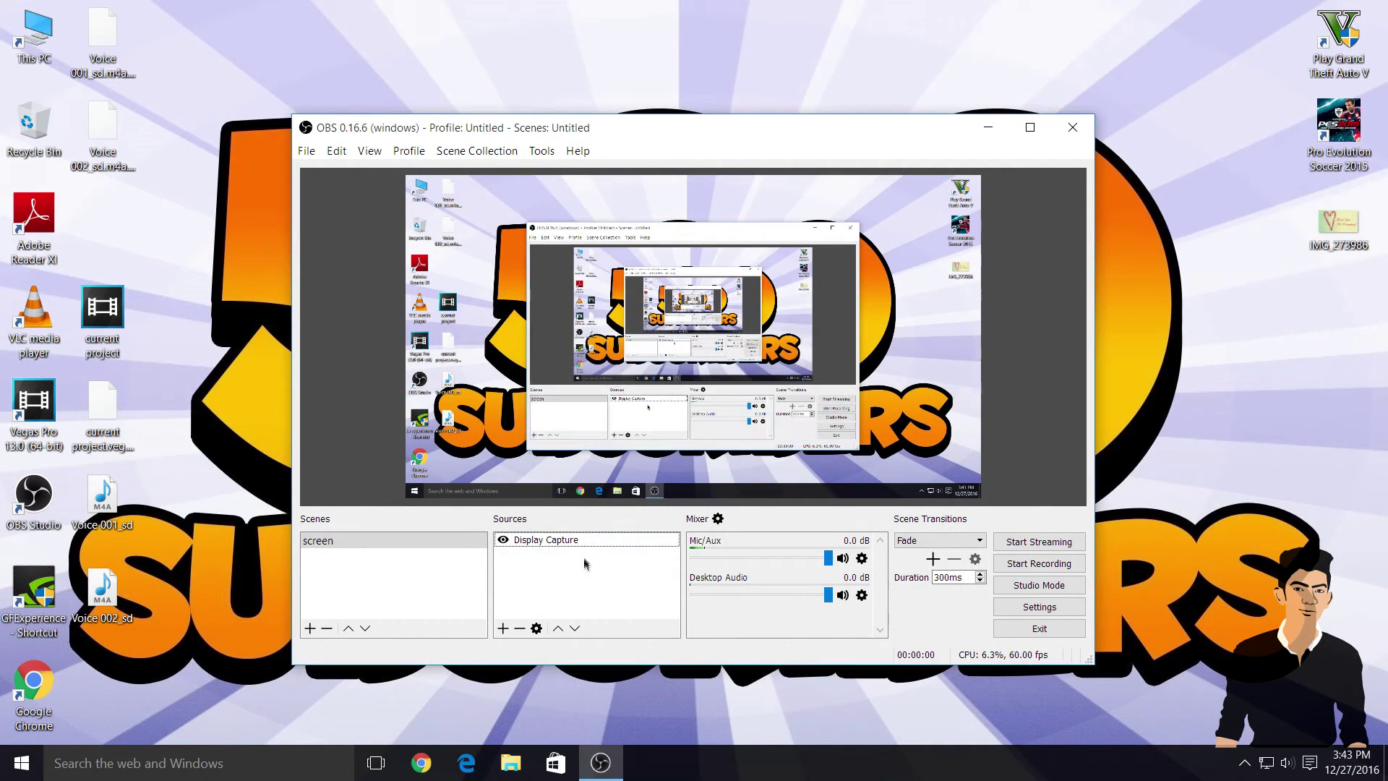
Step: Re-add Audio Input Capture with the Realtek High Definition Audio microphone as its device
{"action": "right_click", "coordinate": [582, 562]}
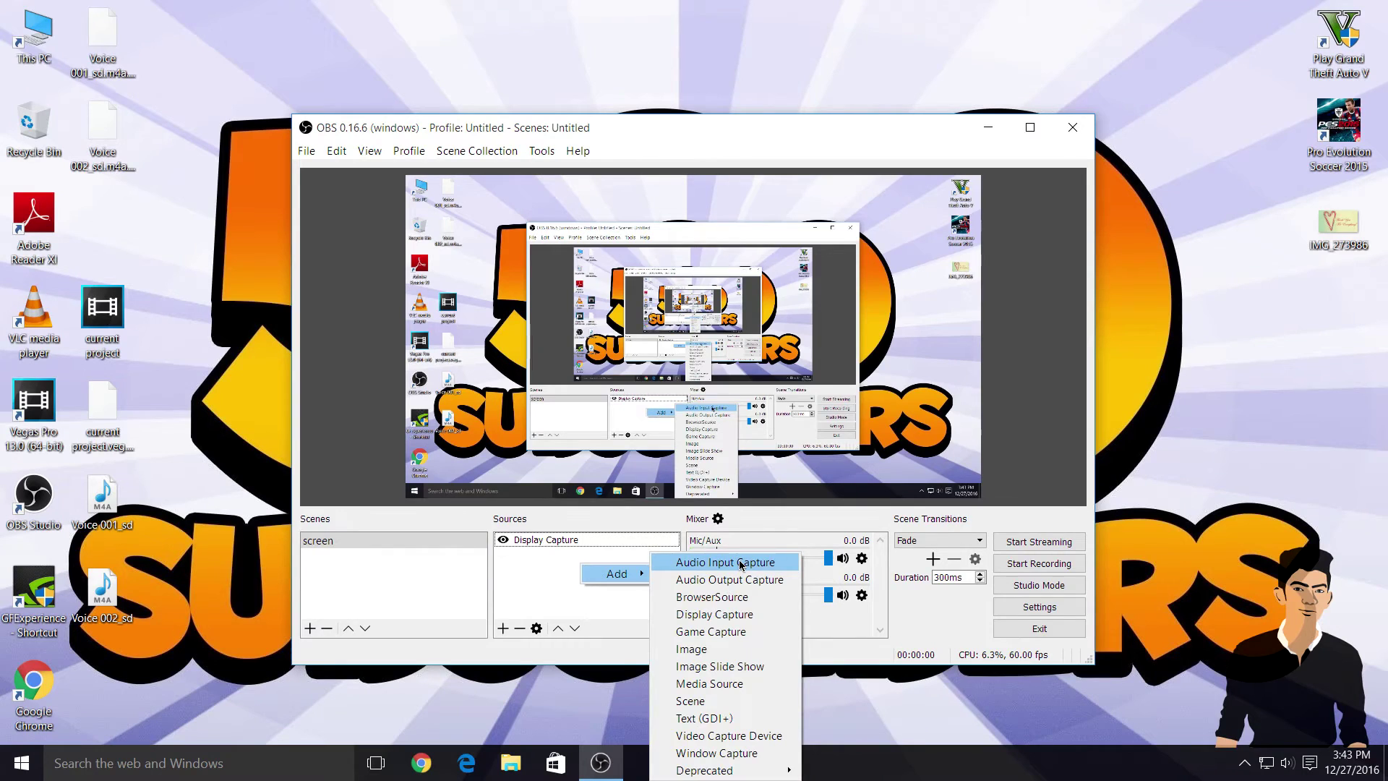
{"action": "left_click", "coordinate": [741, 565]}
{"action": "left_click", "coordinate": [707, 496]}
{"action": "left_click", "coordinate": [605, 485]}
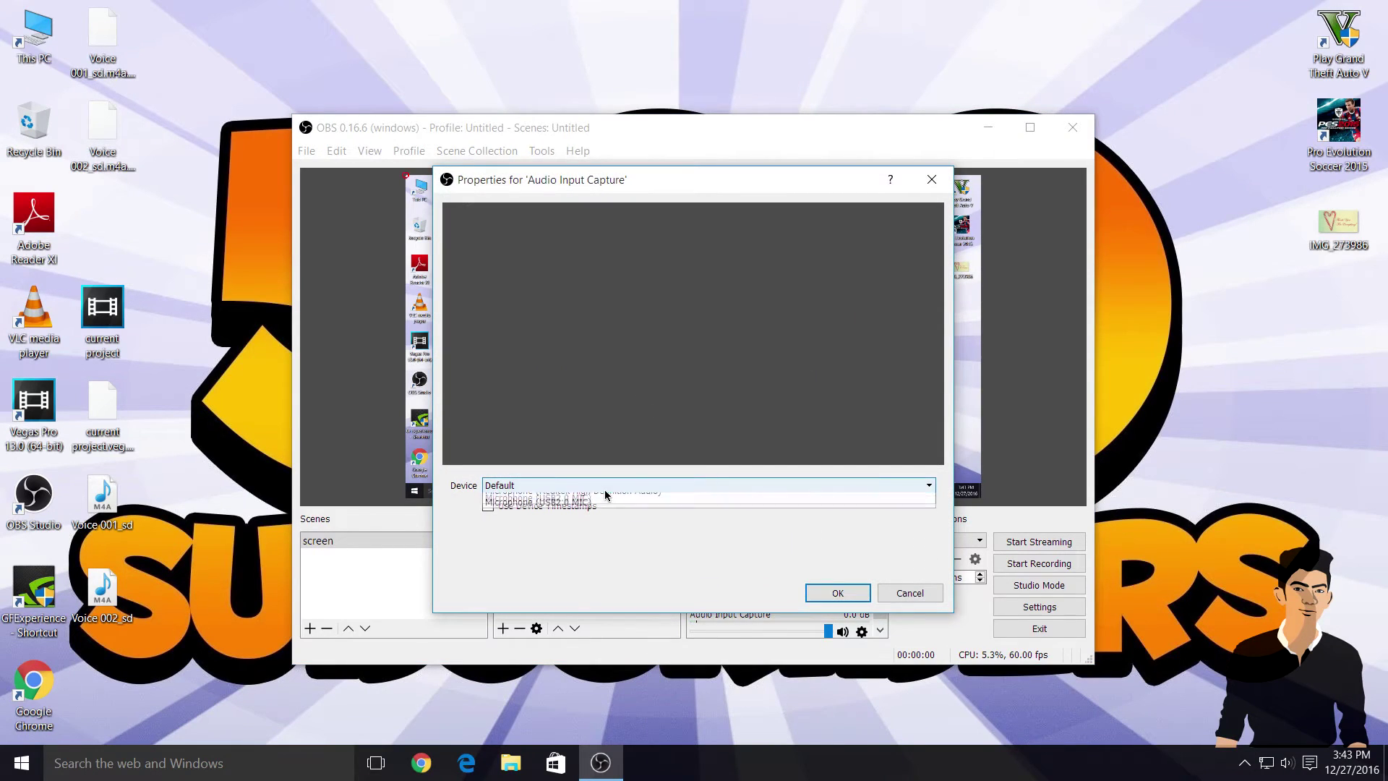
{"action": "left_click", "coordinate": [608, 506]}
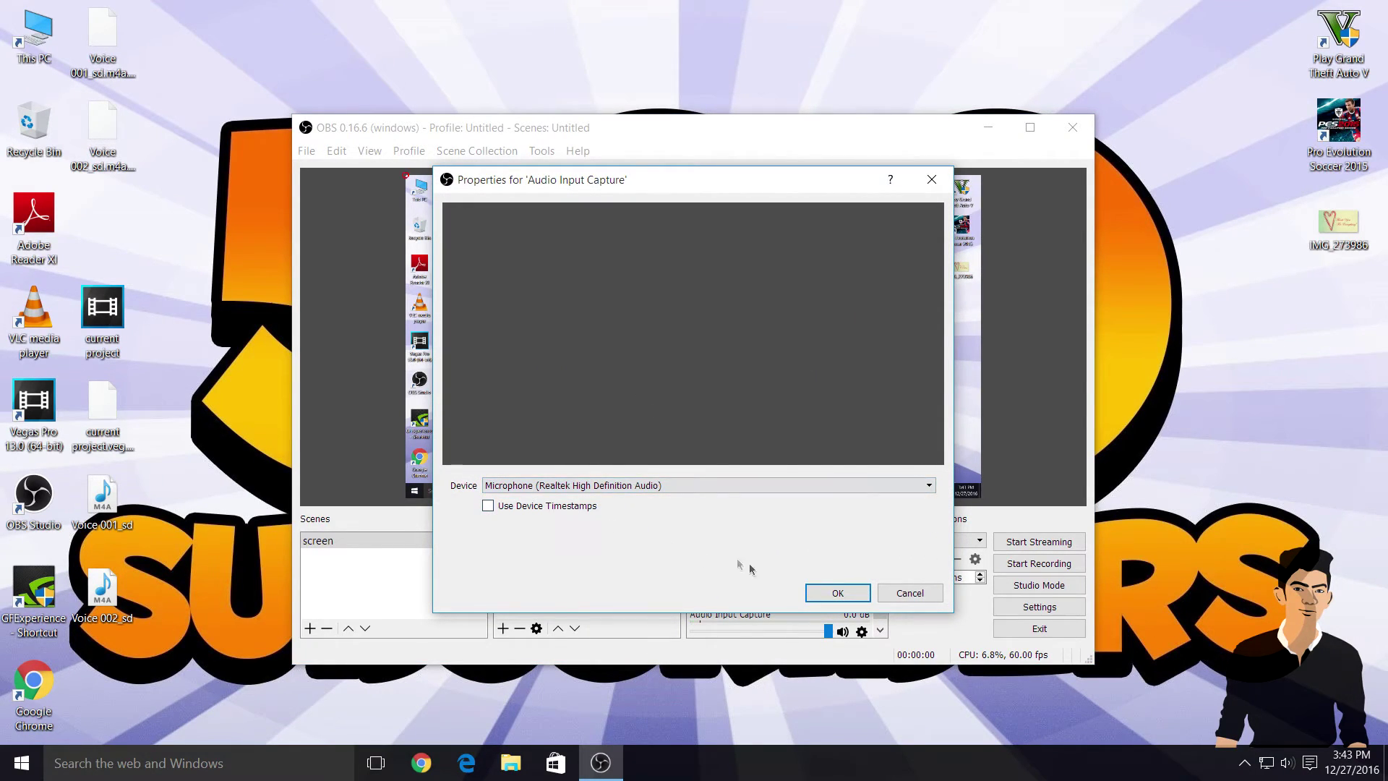
{"action": "left_click", "coordinate": [837, 592]}
{"action": "right_click", "coordinate": [582, 584]}
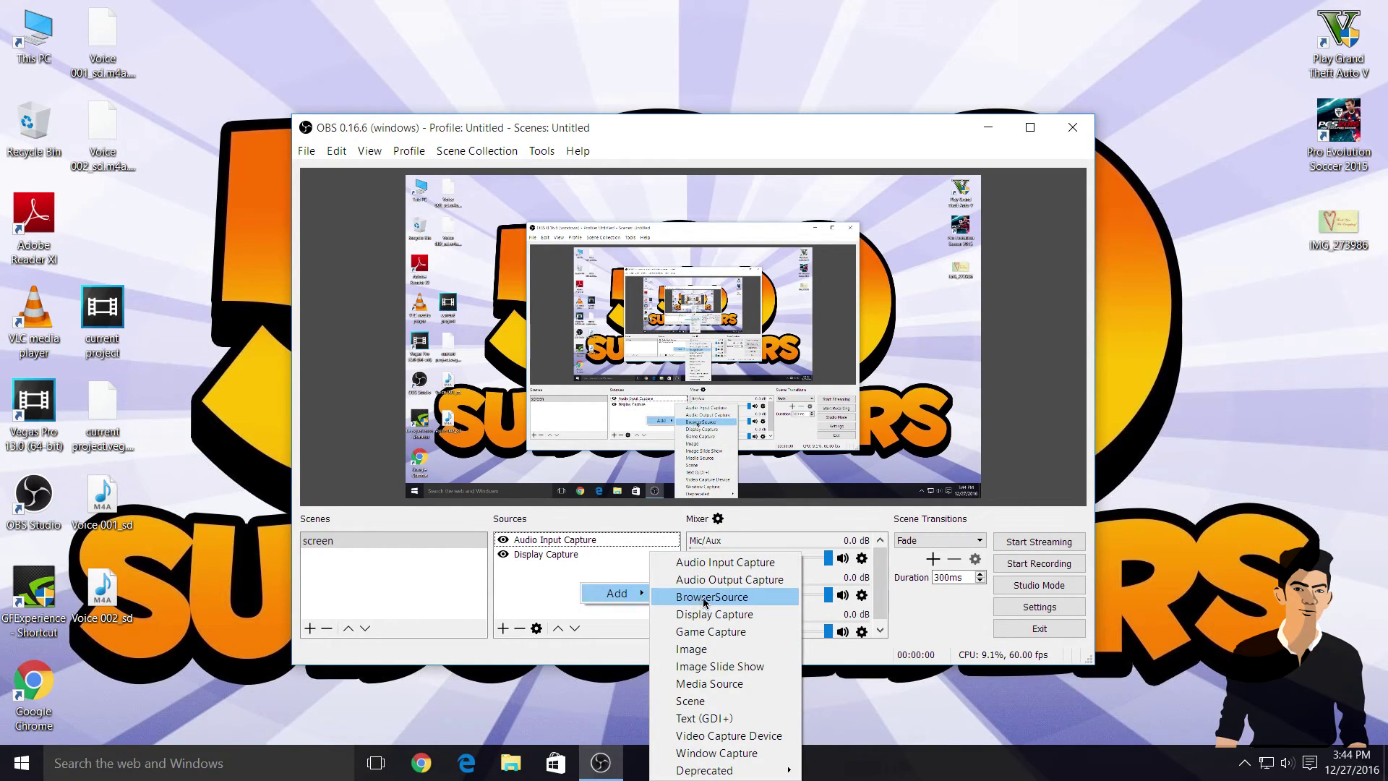
{"action": "left_click", "coordinate": [425, 765]}
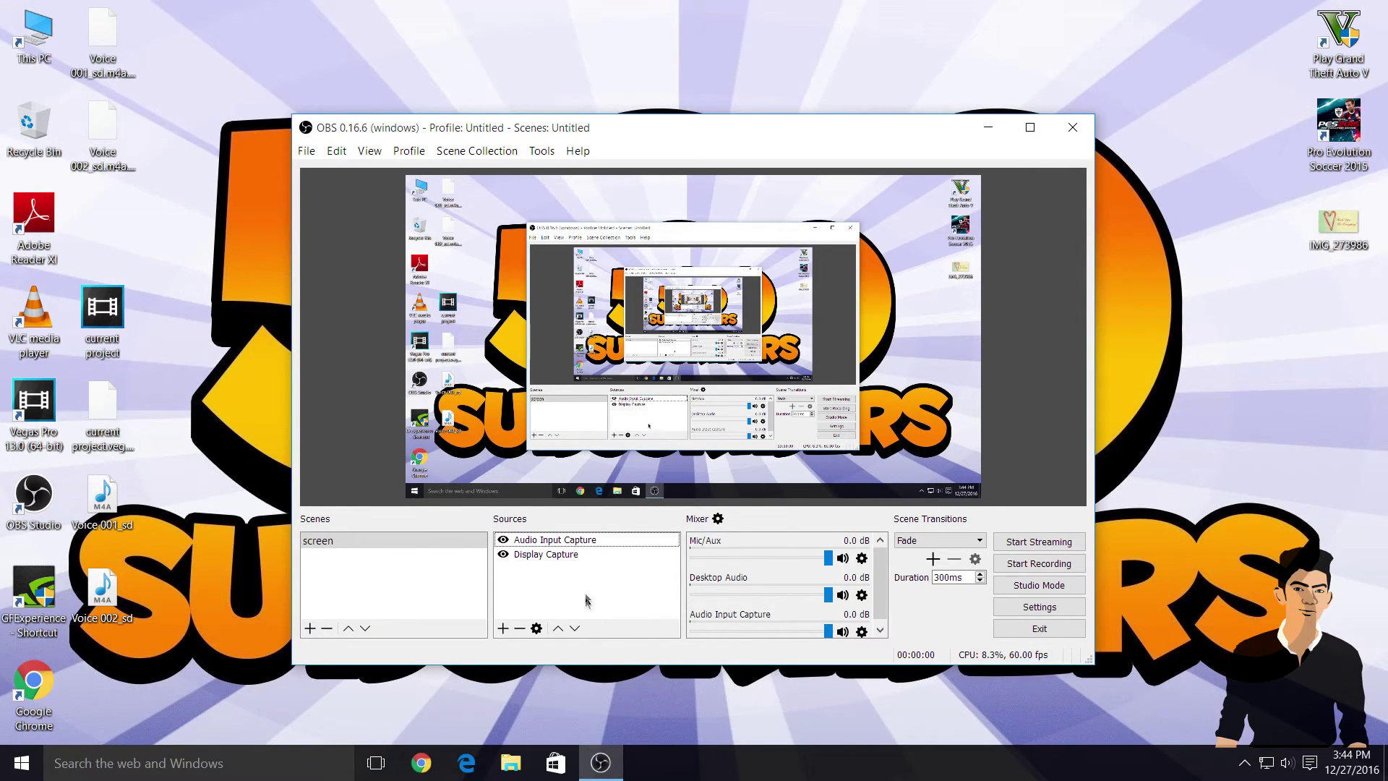
{"action": "right_click", "coordinate": [584, 586]}
{"action": "right_click", "coordinate": [601, 609]}
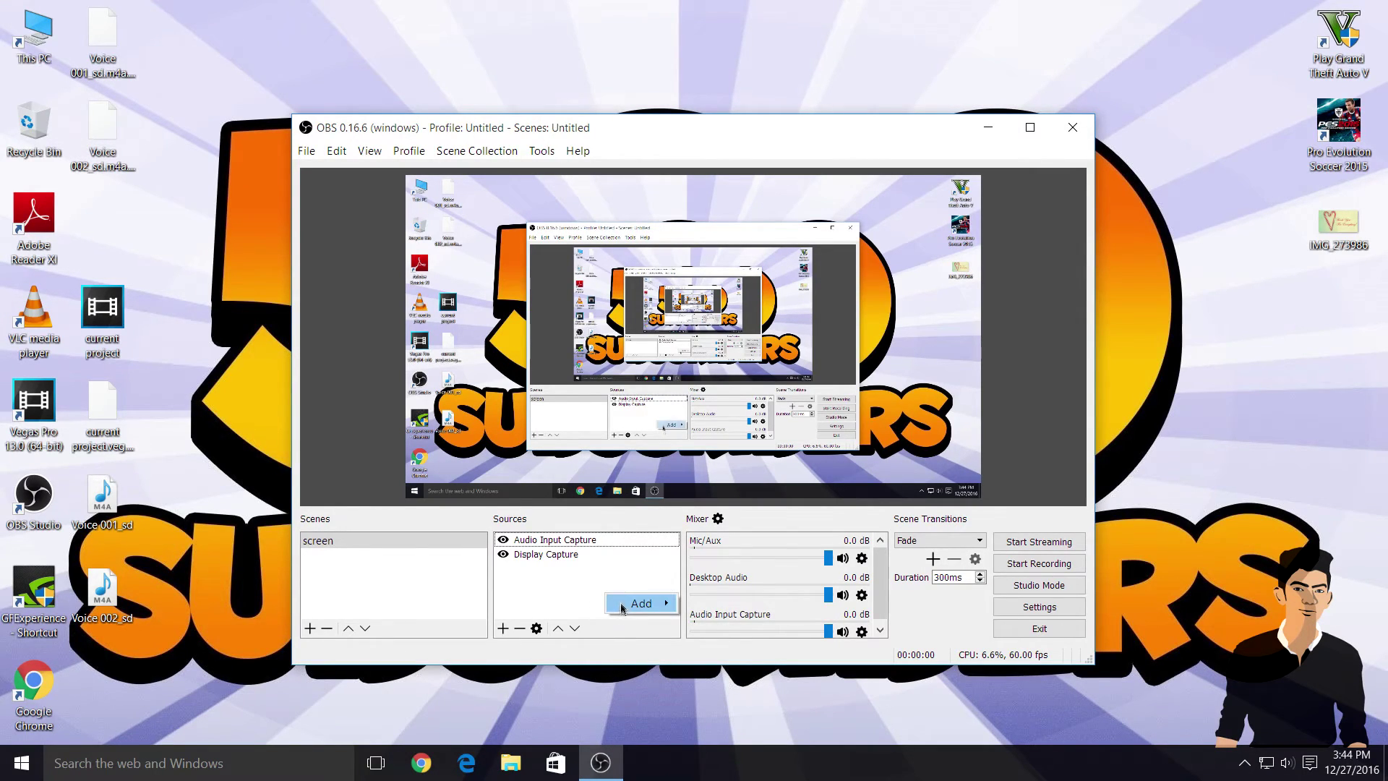